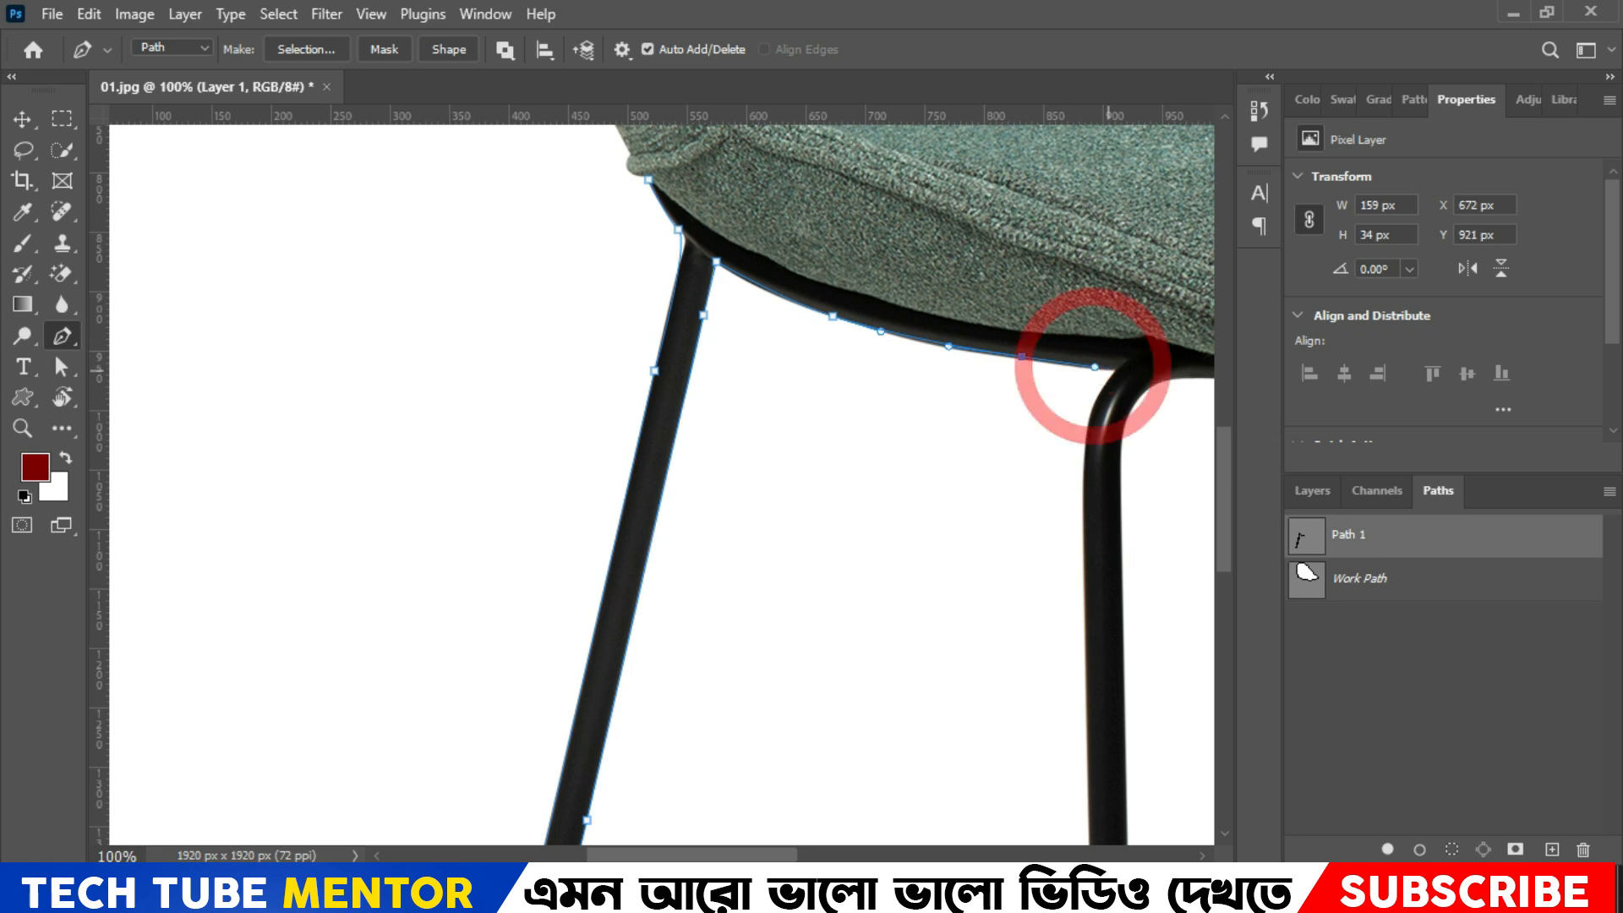
Step: Continue the pen path from the seat frame down the front leg's outer edge and around its rounded foot
left_click(1118, 369)
left_click_drag(1087, 426, 1085, 451)
key("space")
left_click_drag(1174, 786, 785, 129)
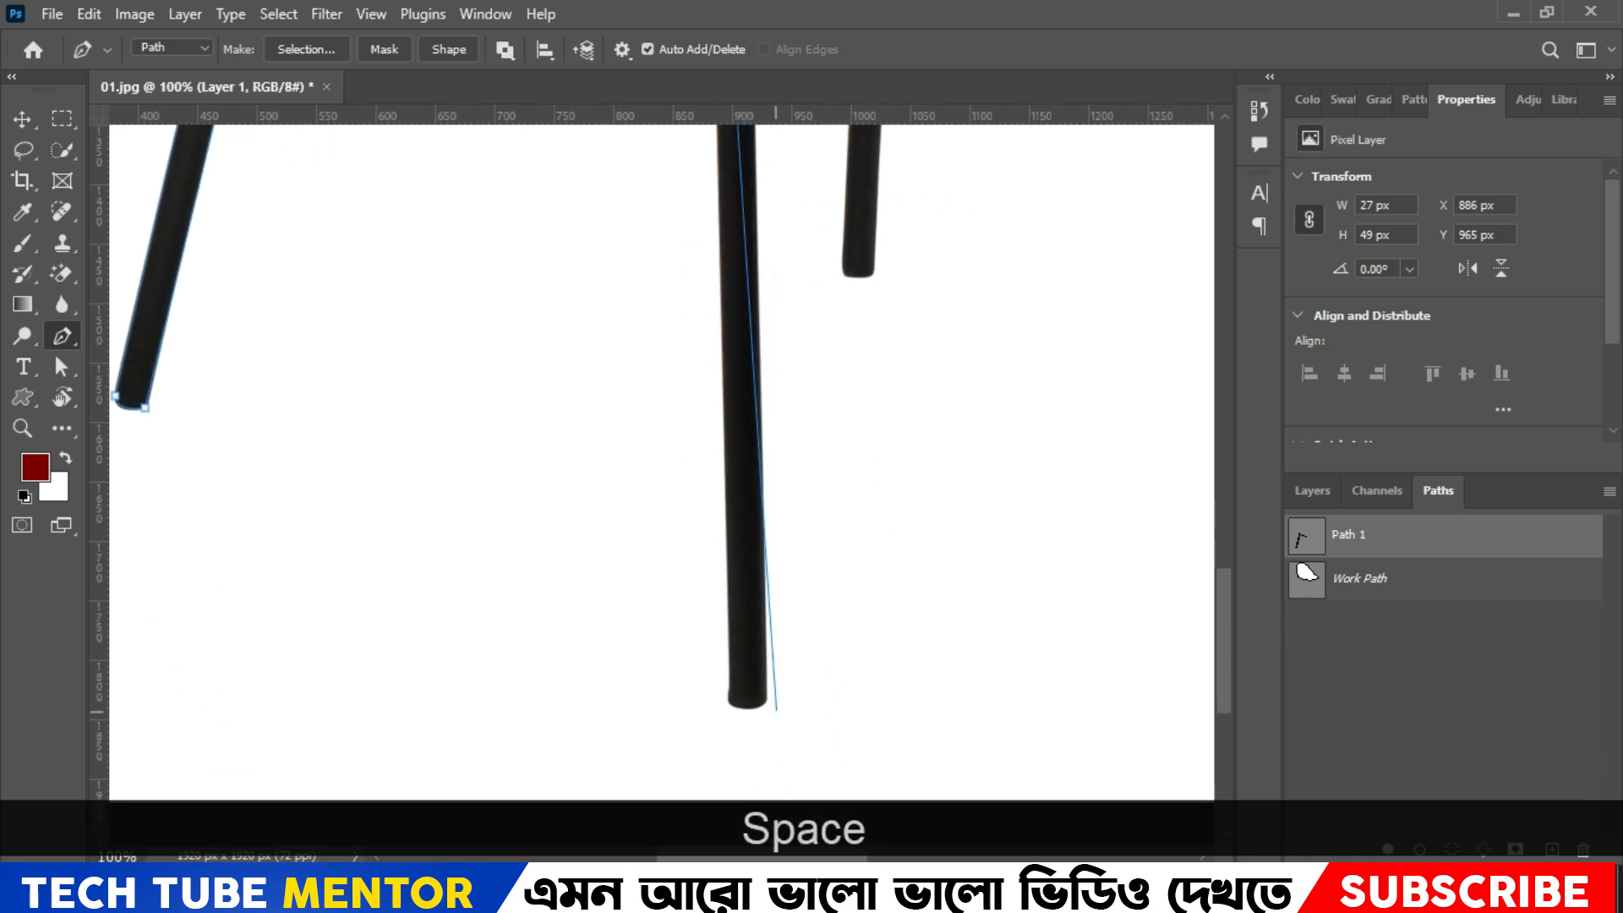
left_click(730, 688)
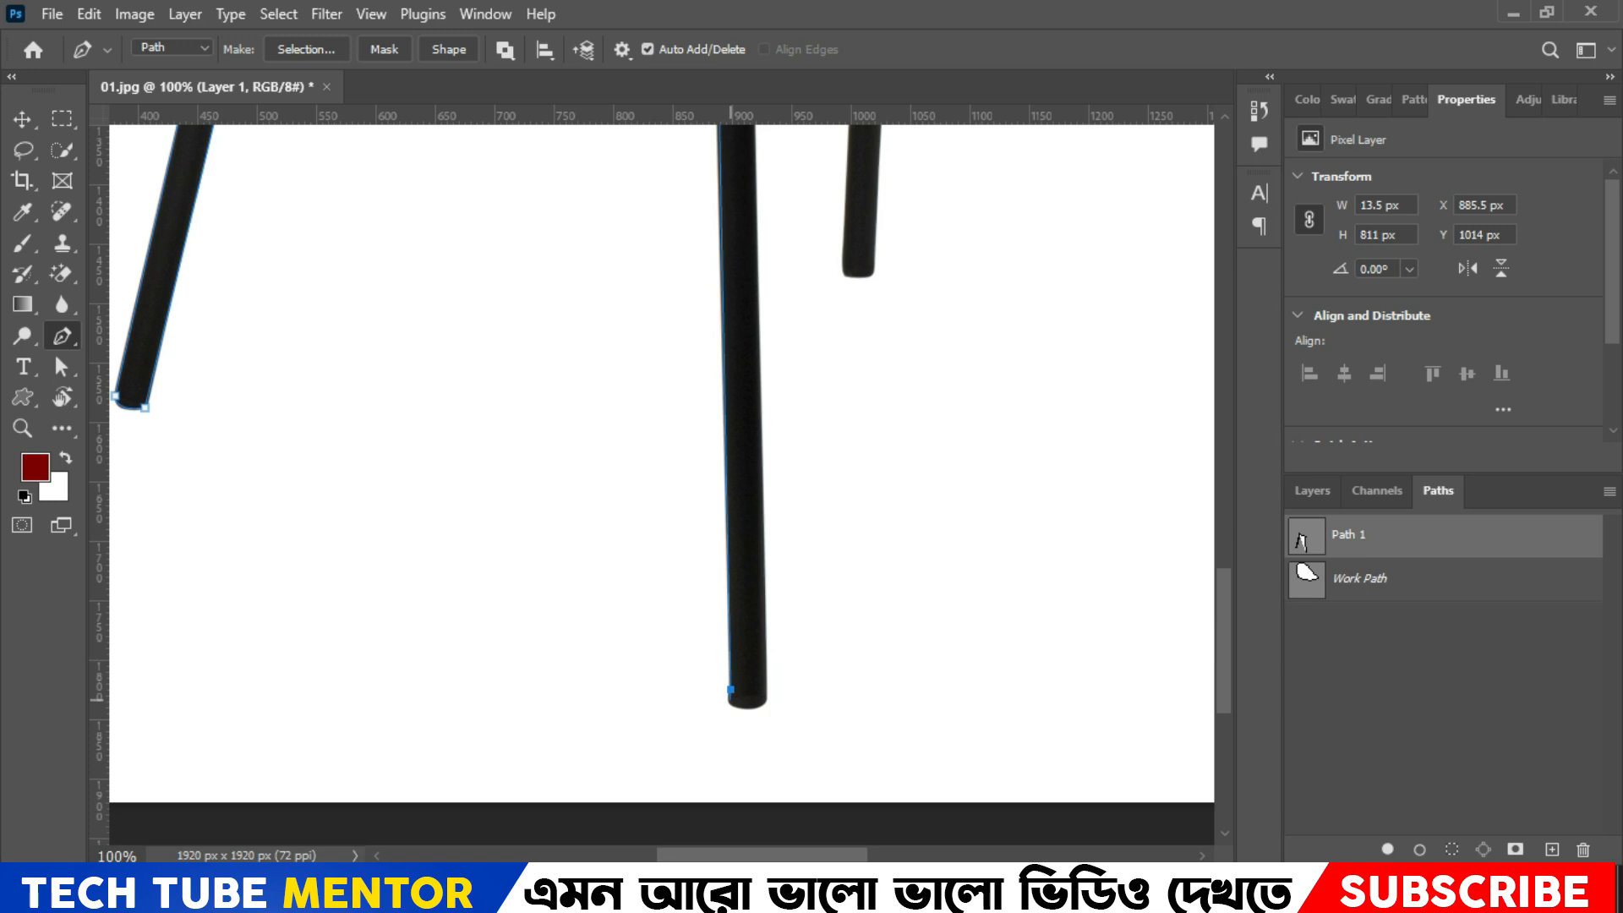
left_click(729, 701)
left_click_drag(766, 699, 785, 678)
left_click(766, 699, "alt")
Step: Trace back up the front leg's inner edge and around its bend to the top of the rear leg
left_click_drag(778, 348, 745, 870)
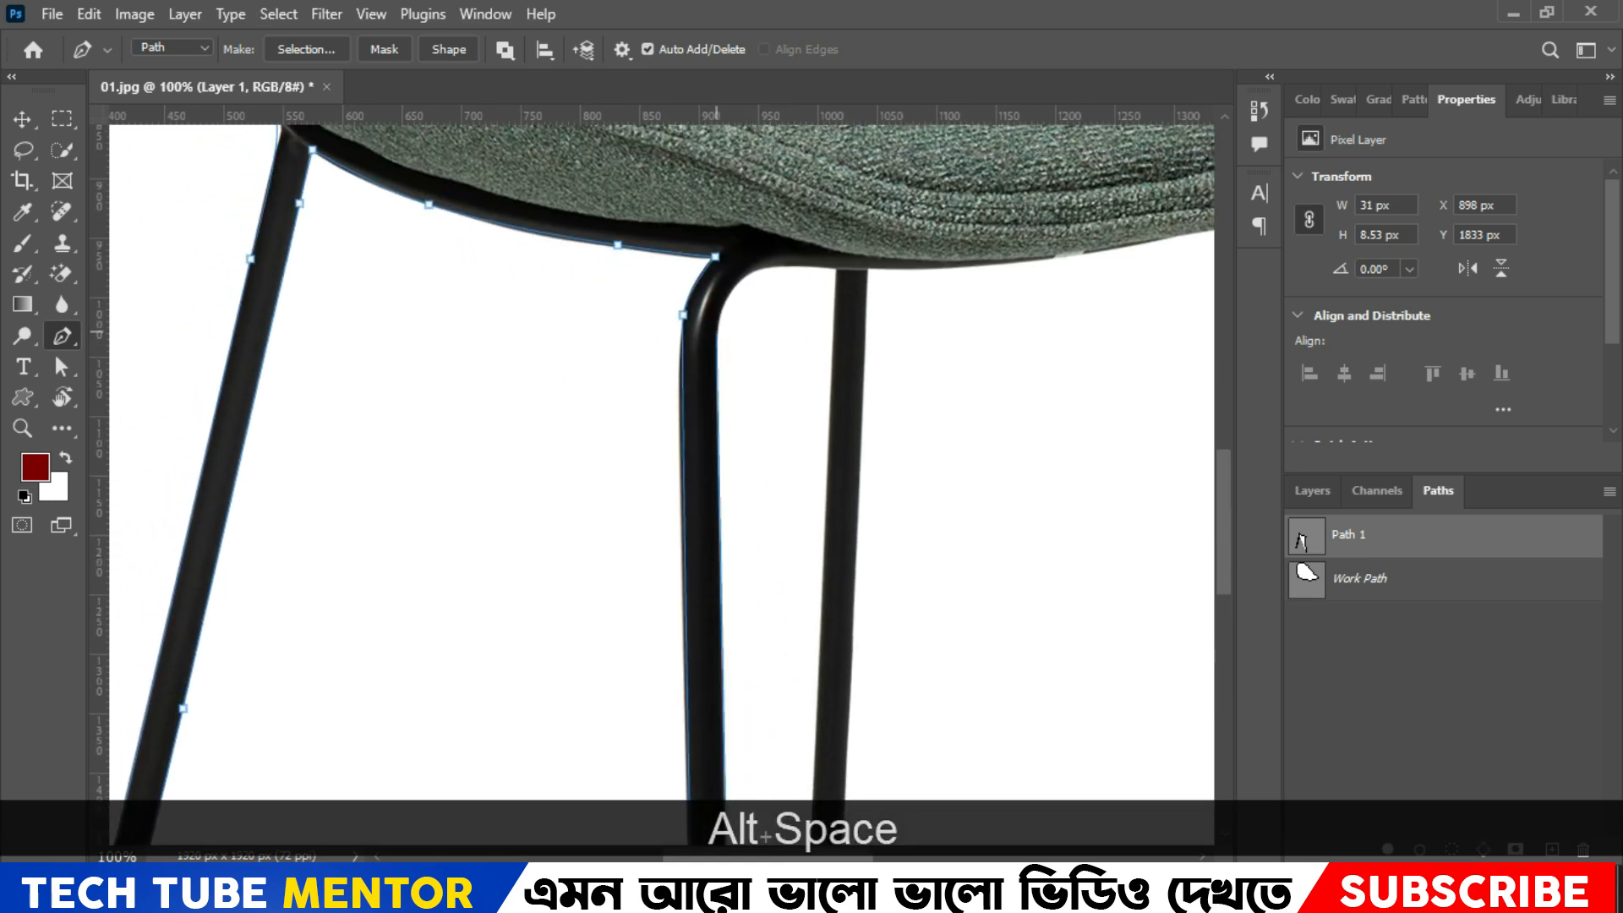
left_click_drag(774, 267, 824, 270)
left_click(775, 267, "alt")
key("Up")
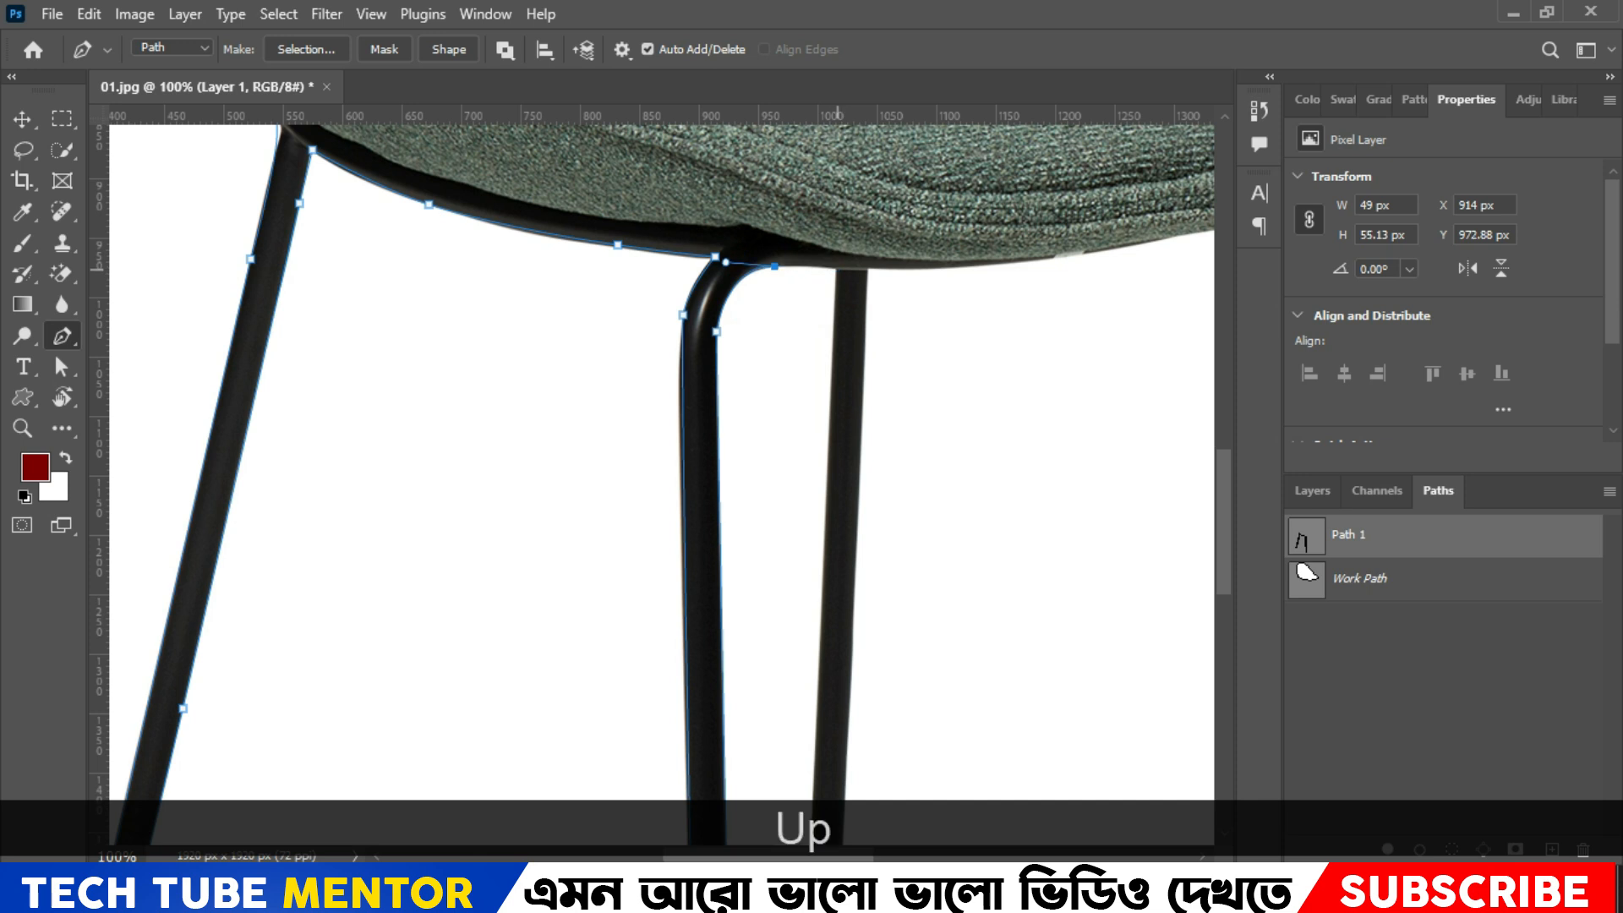
left_click(834, 267)
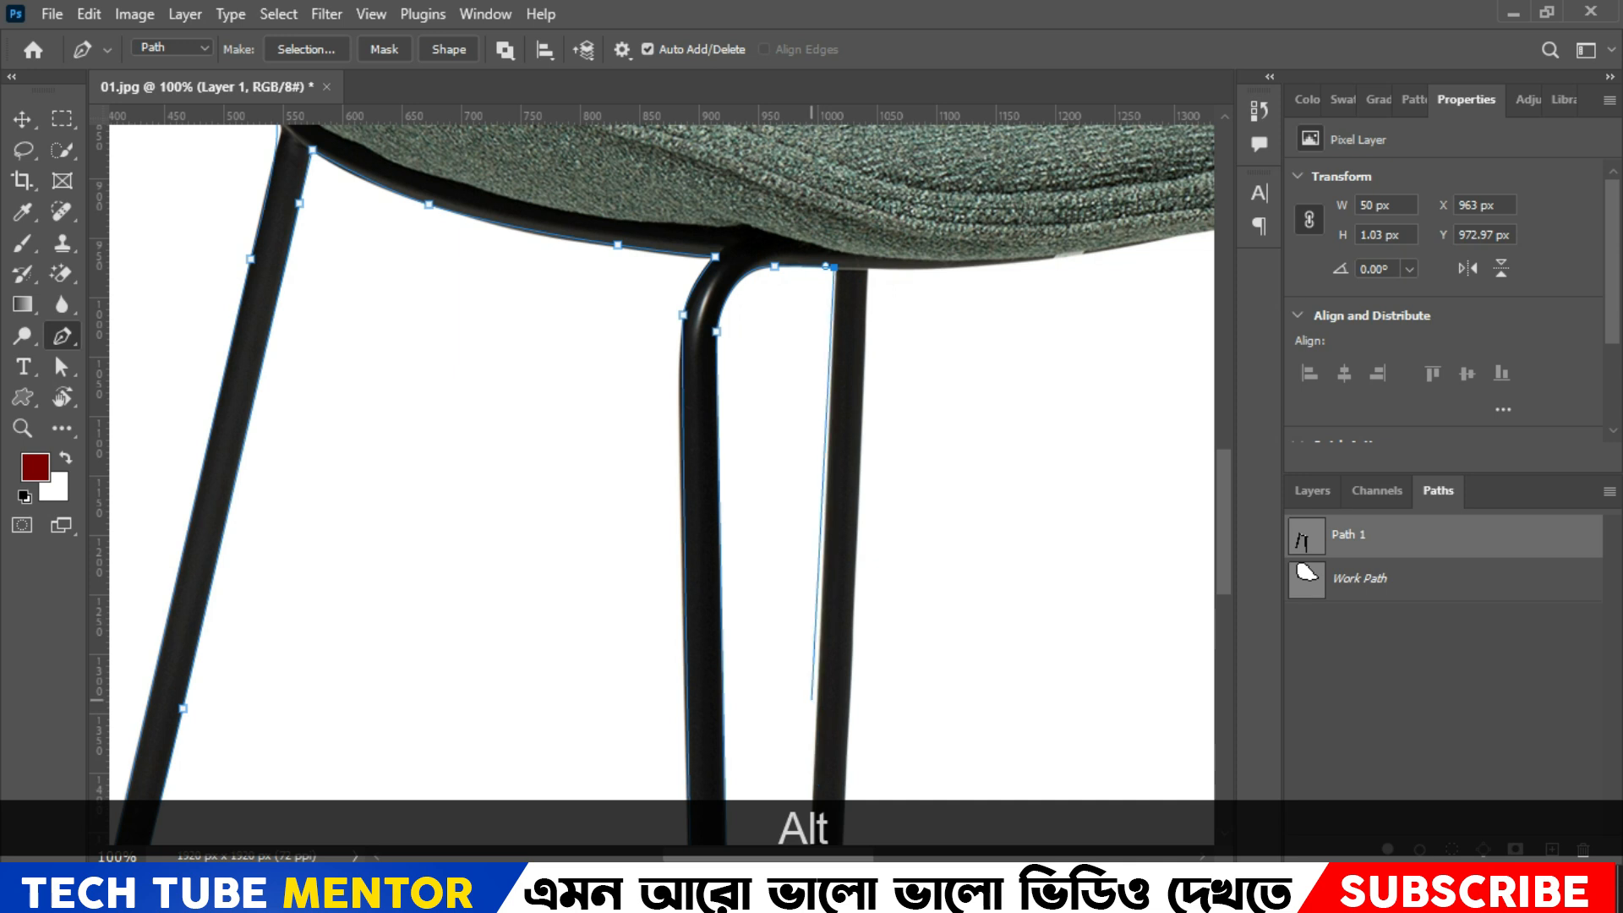
key("Right")
Step: Trace down the near edge of the short rear leg and around its rounded foot
key("space")
left_click_drag(824, 765, 758, 706)
left_click(720, 623)
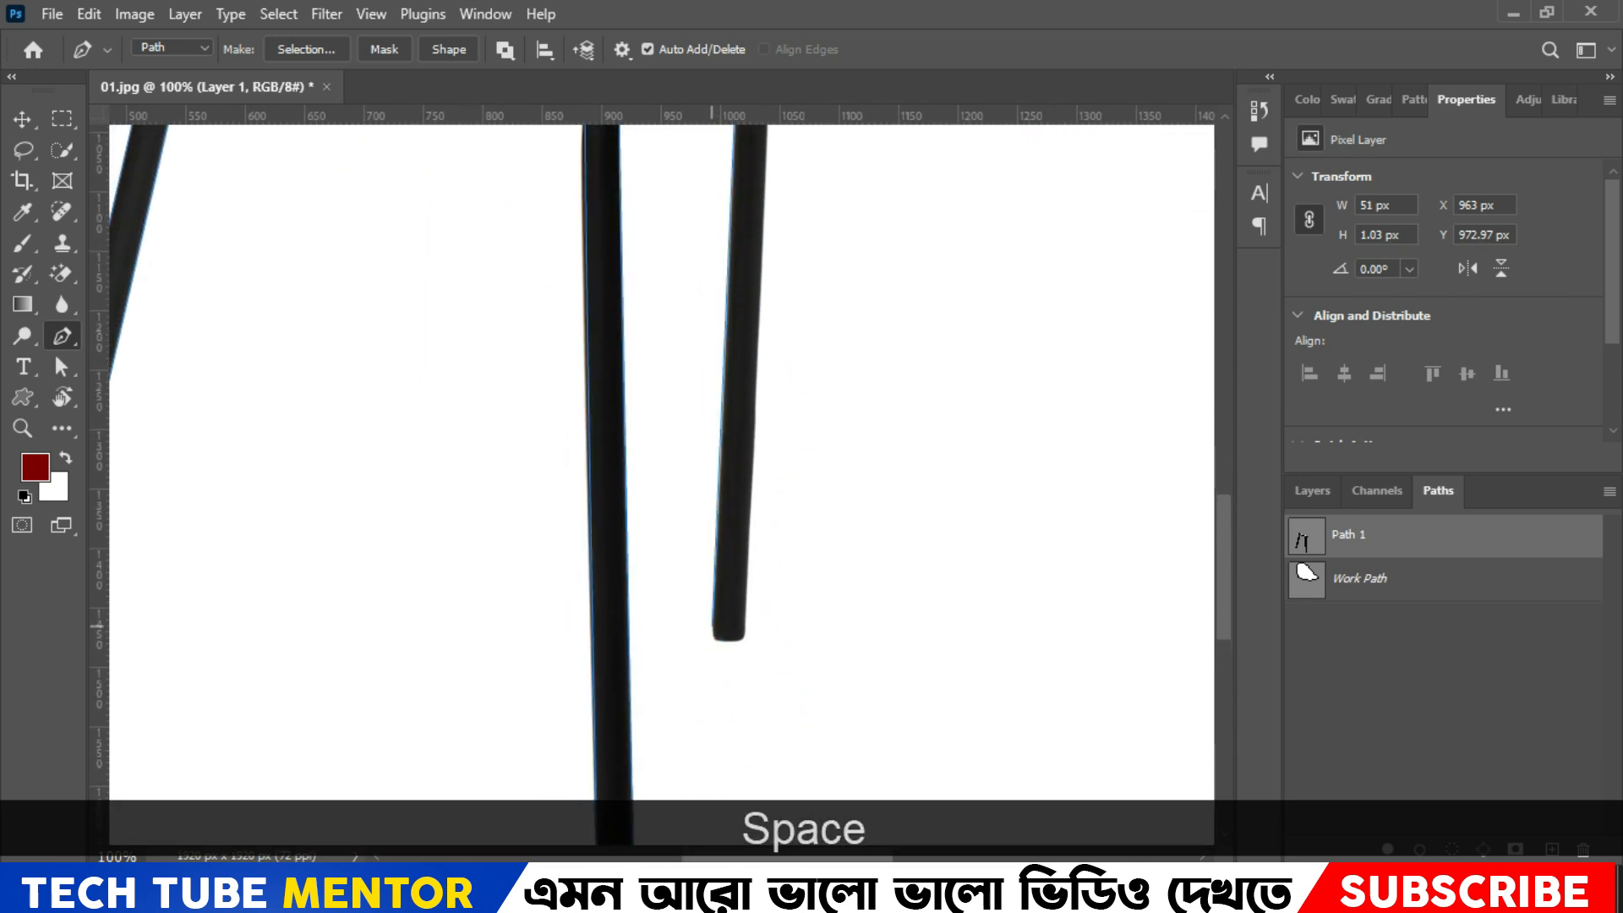
left_click(710, 627)
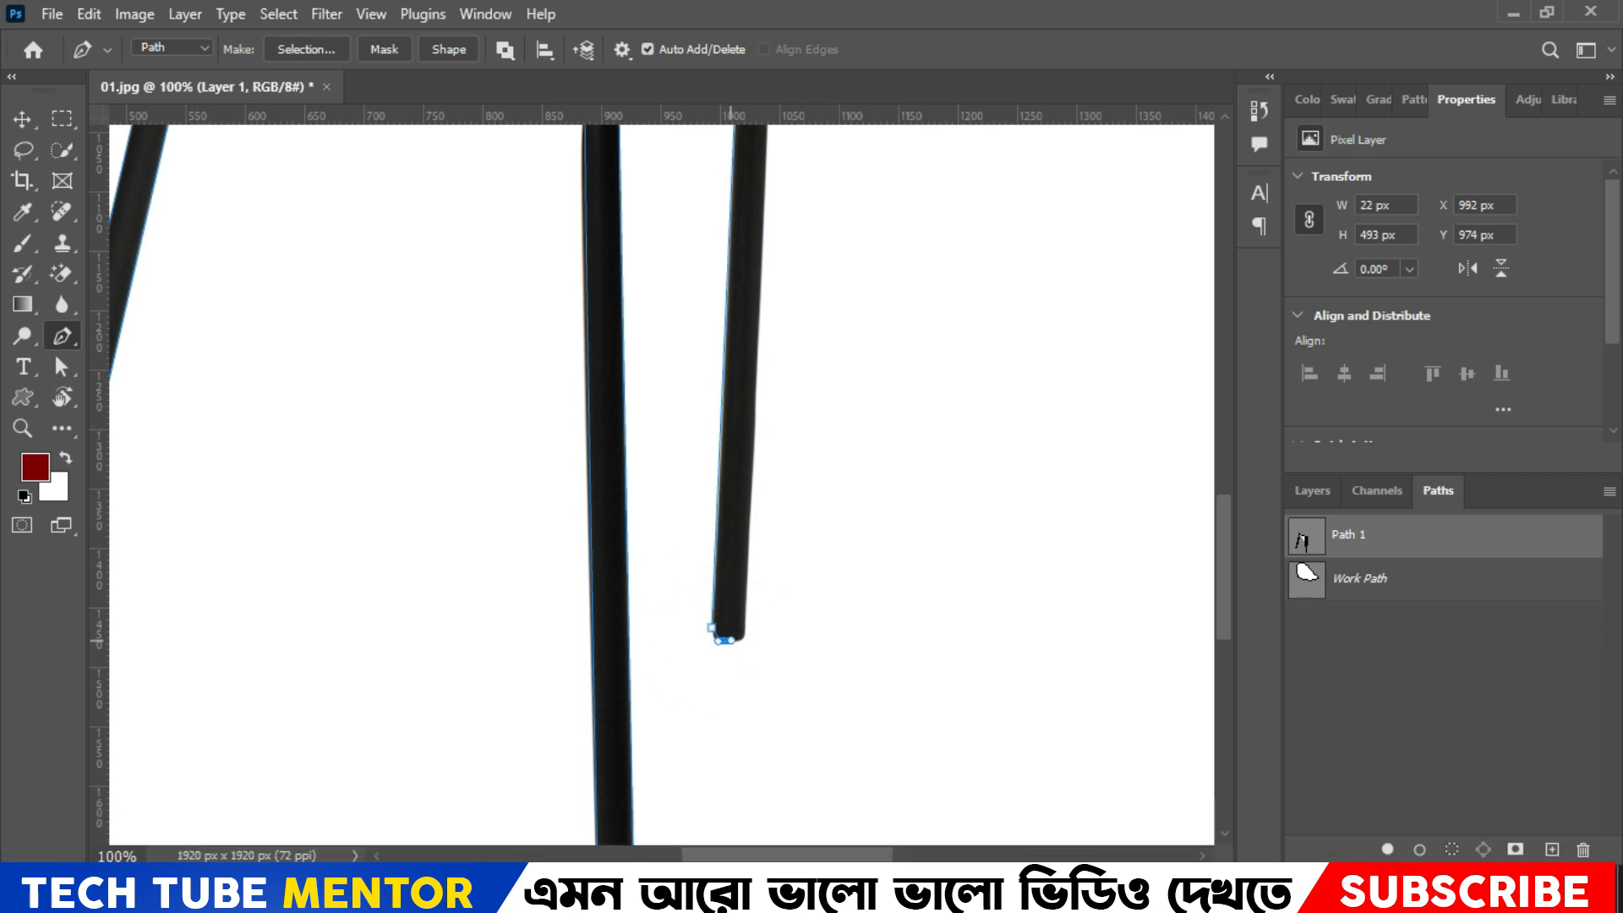
left_click_drag(724, 640, 738, 640)
left_click(743, 631)
Step: Bring the path up the rear leg's far edge and along the underside of the seat frame
key("space")
left_click_drag(818, 145, 747, 514)
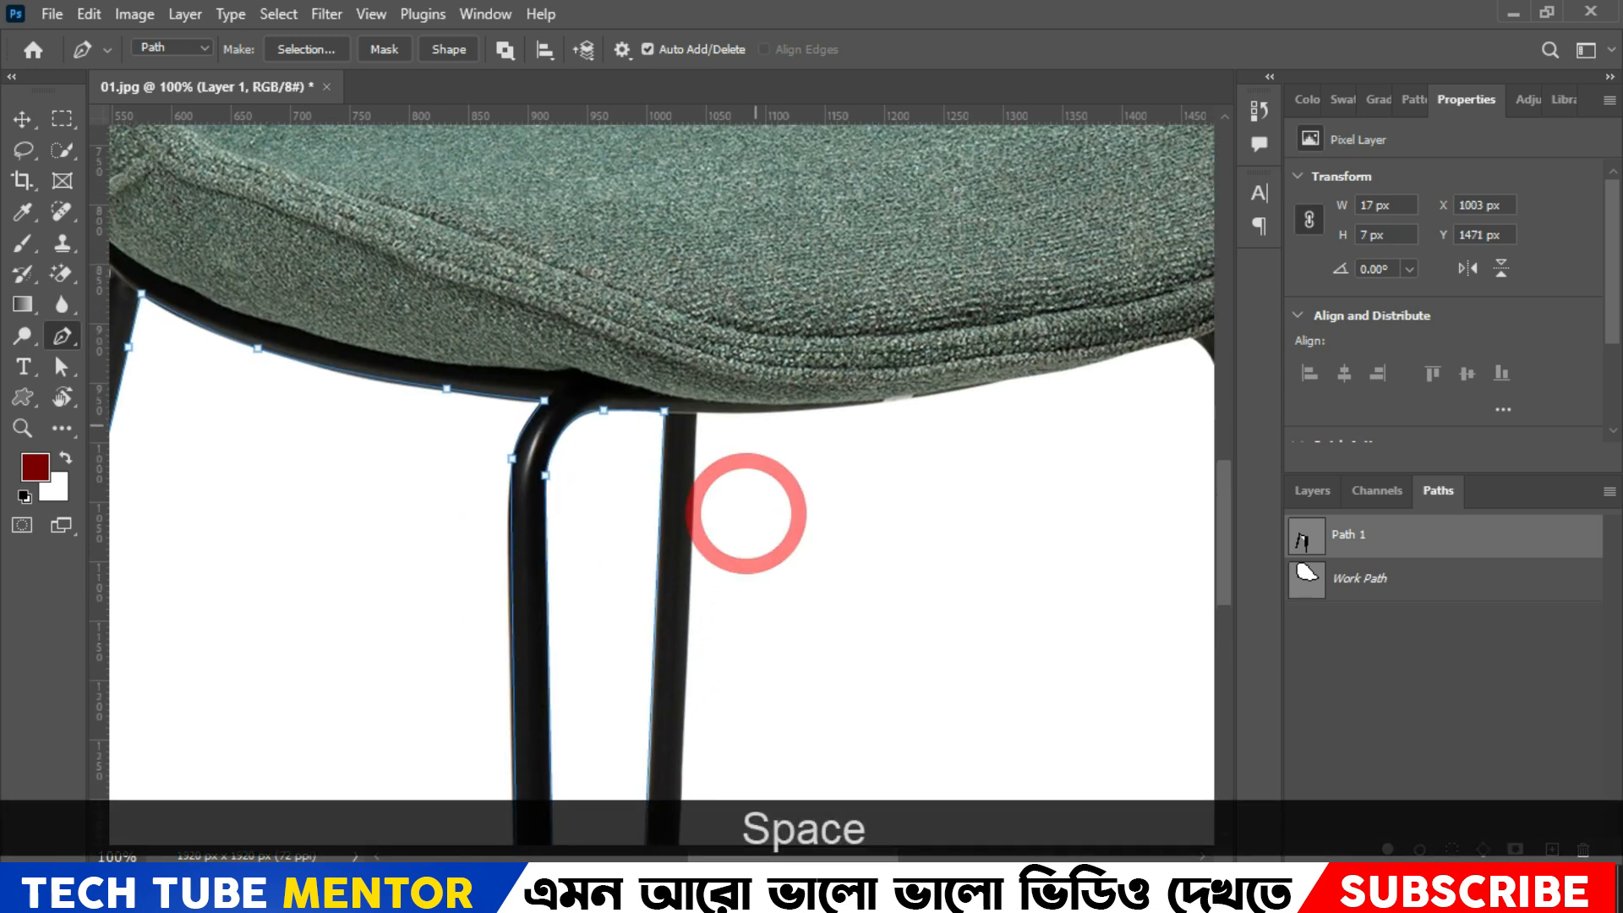
left_click_drag(773, 327, 743, 414)
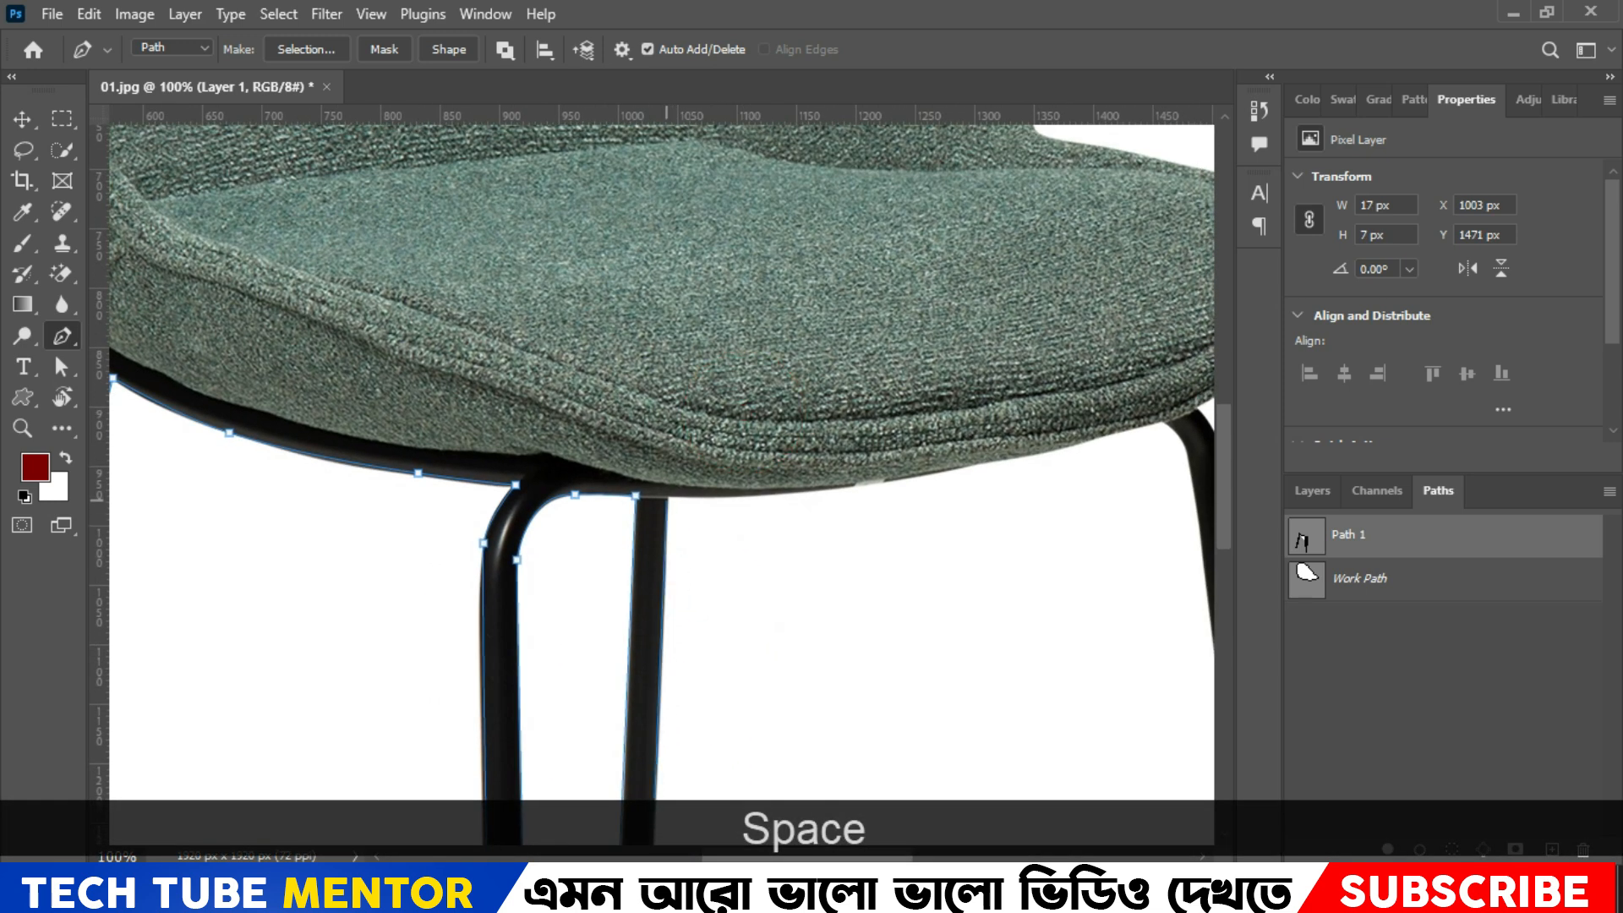
left_click(667, 500)
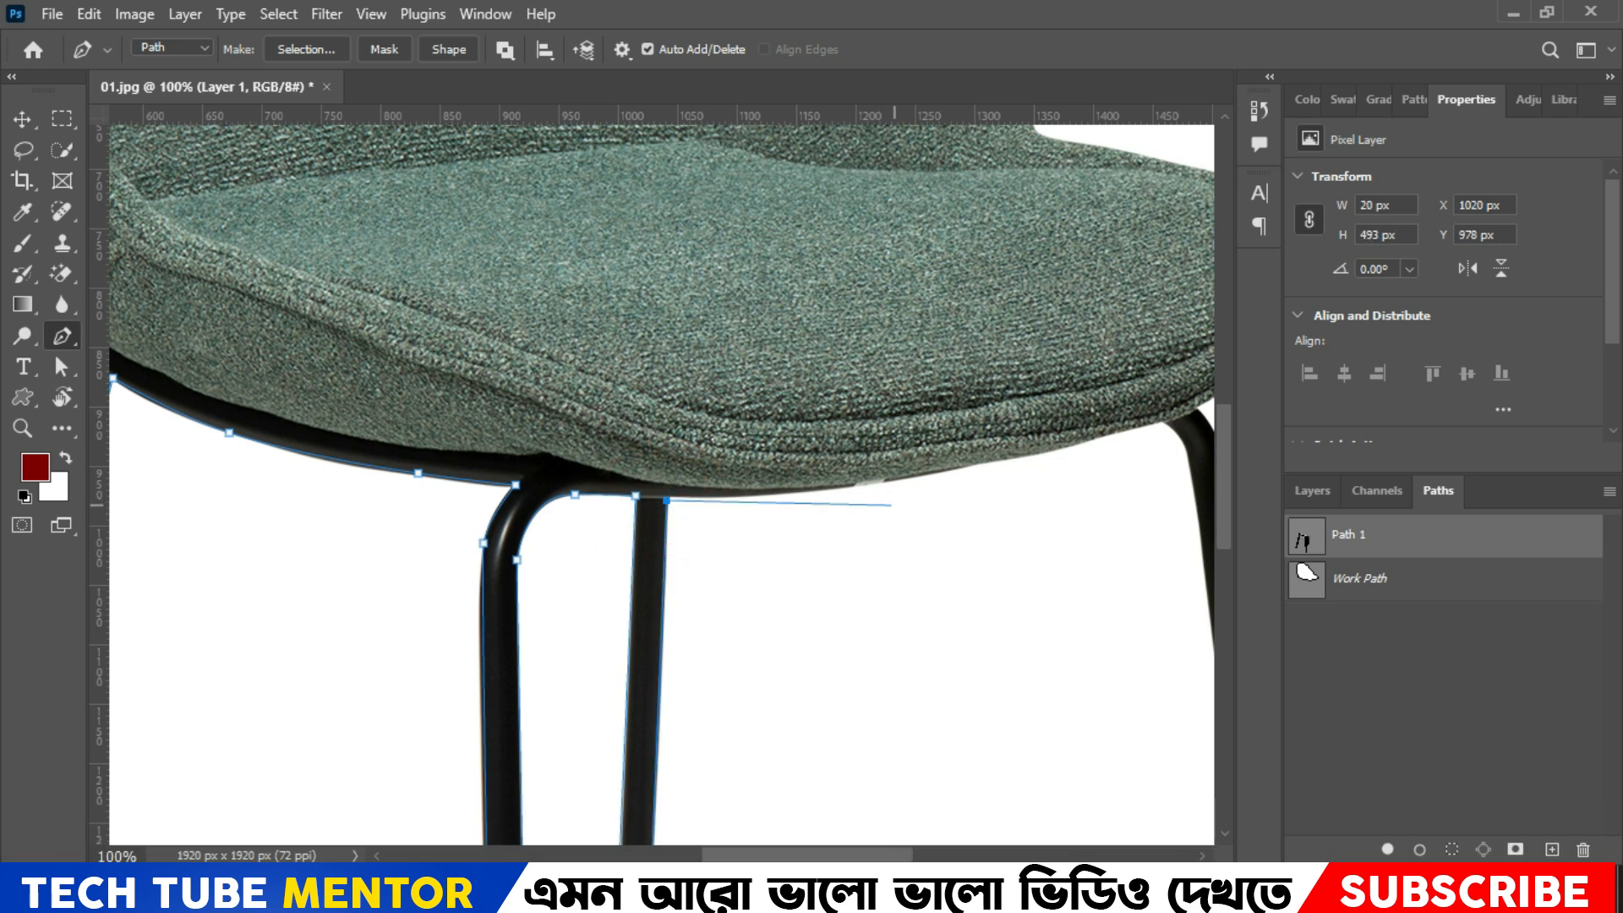
left_click(875, 485)
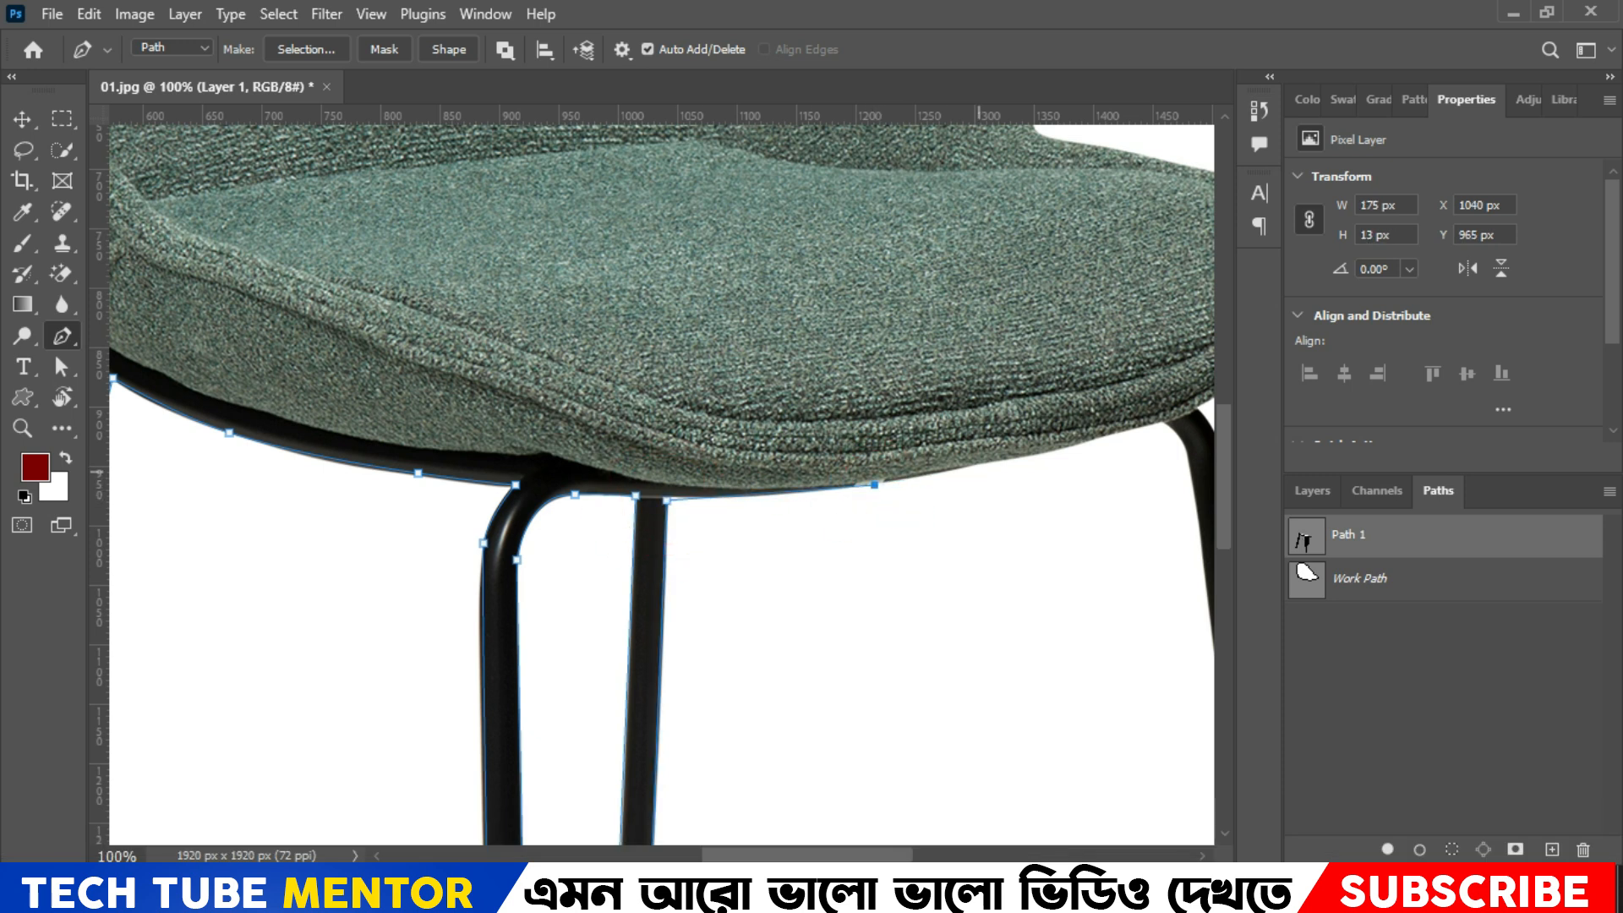
left_click(971, 466)
Step: Turn the path back along the seam between the seat fabric and the black frame toward the front leg
left_click_drag(1088, 467, 763, 477)
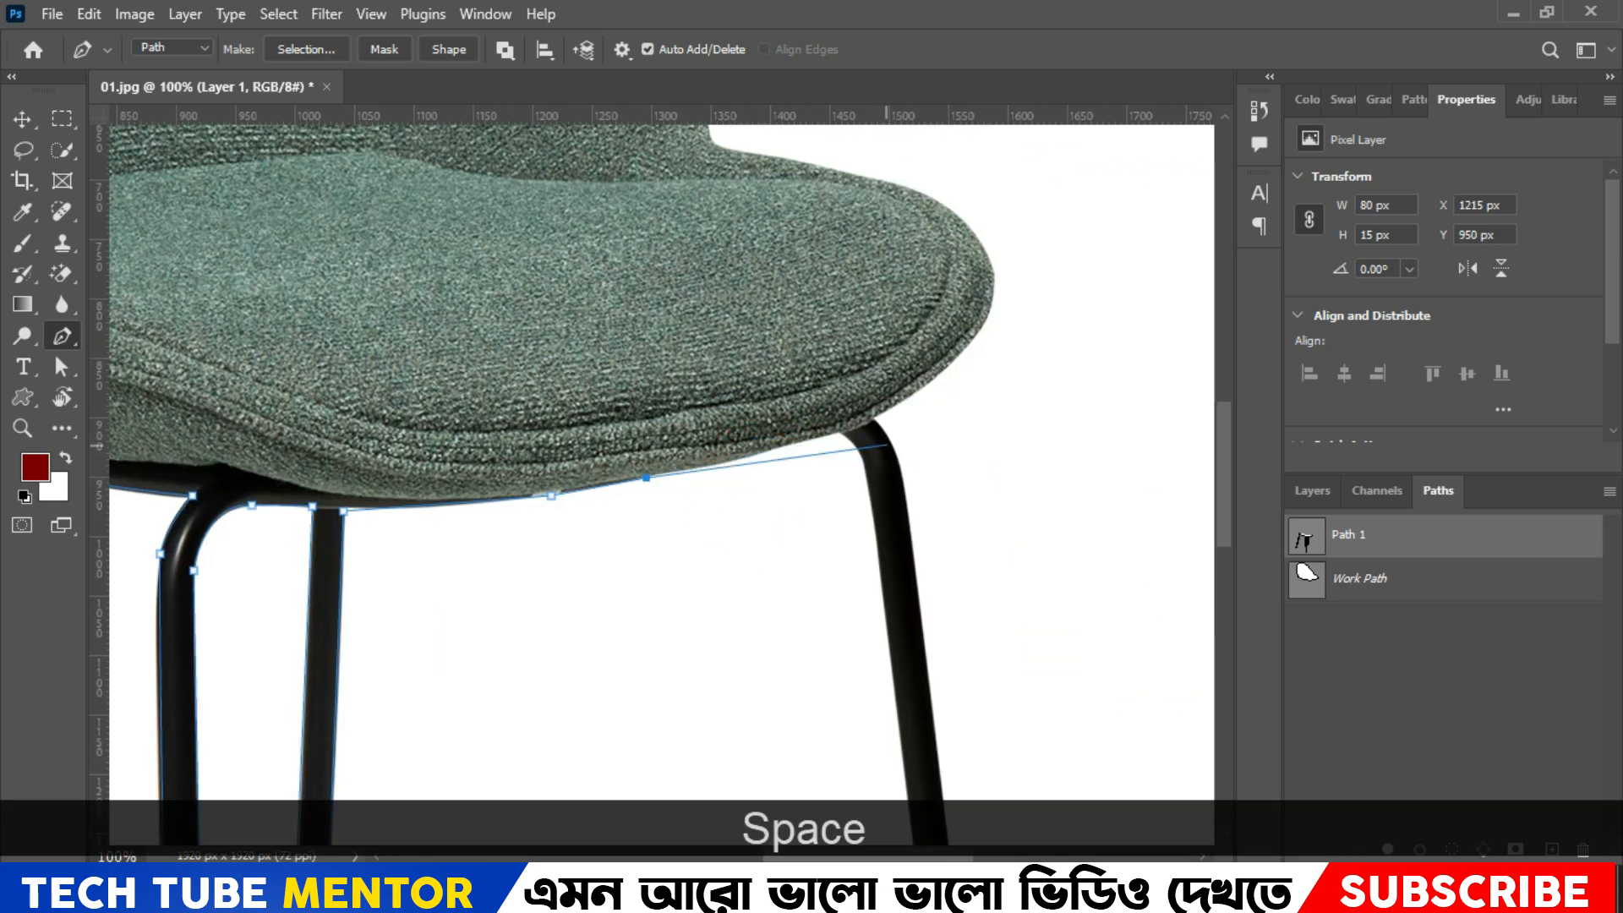
left_click_drag(508, 496, 484, 525)
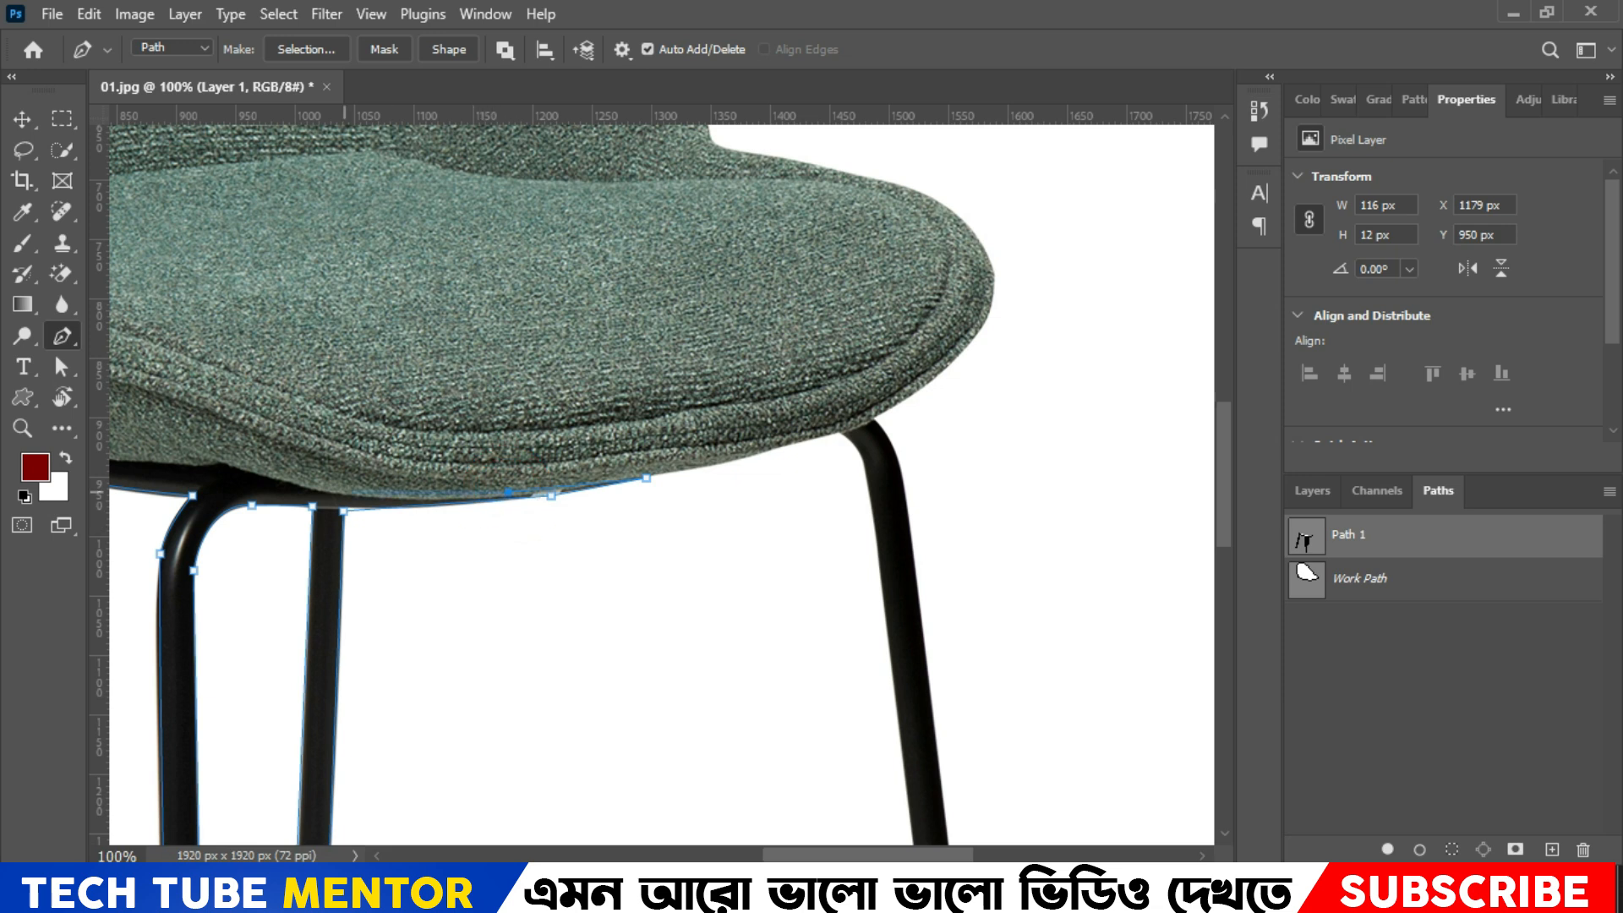
left_click_drag(337, 494, 295, 482)
Step: Trace the frame's upper edge beneath the seat to the left leg and close the path
key("space")
left_click_drag(381, 584, 1029, 652)
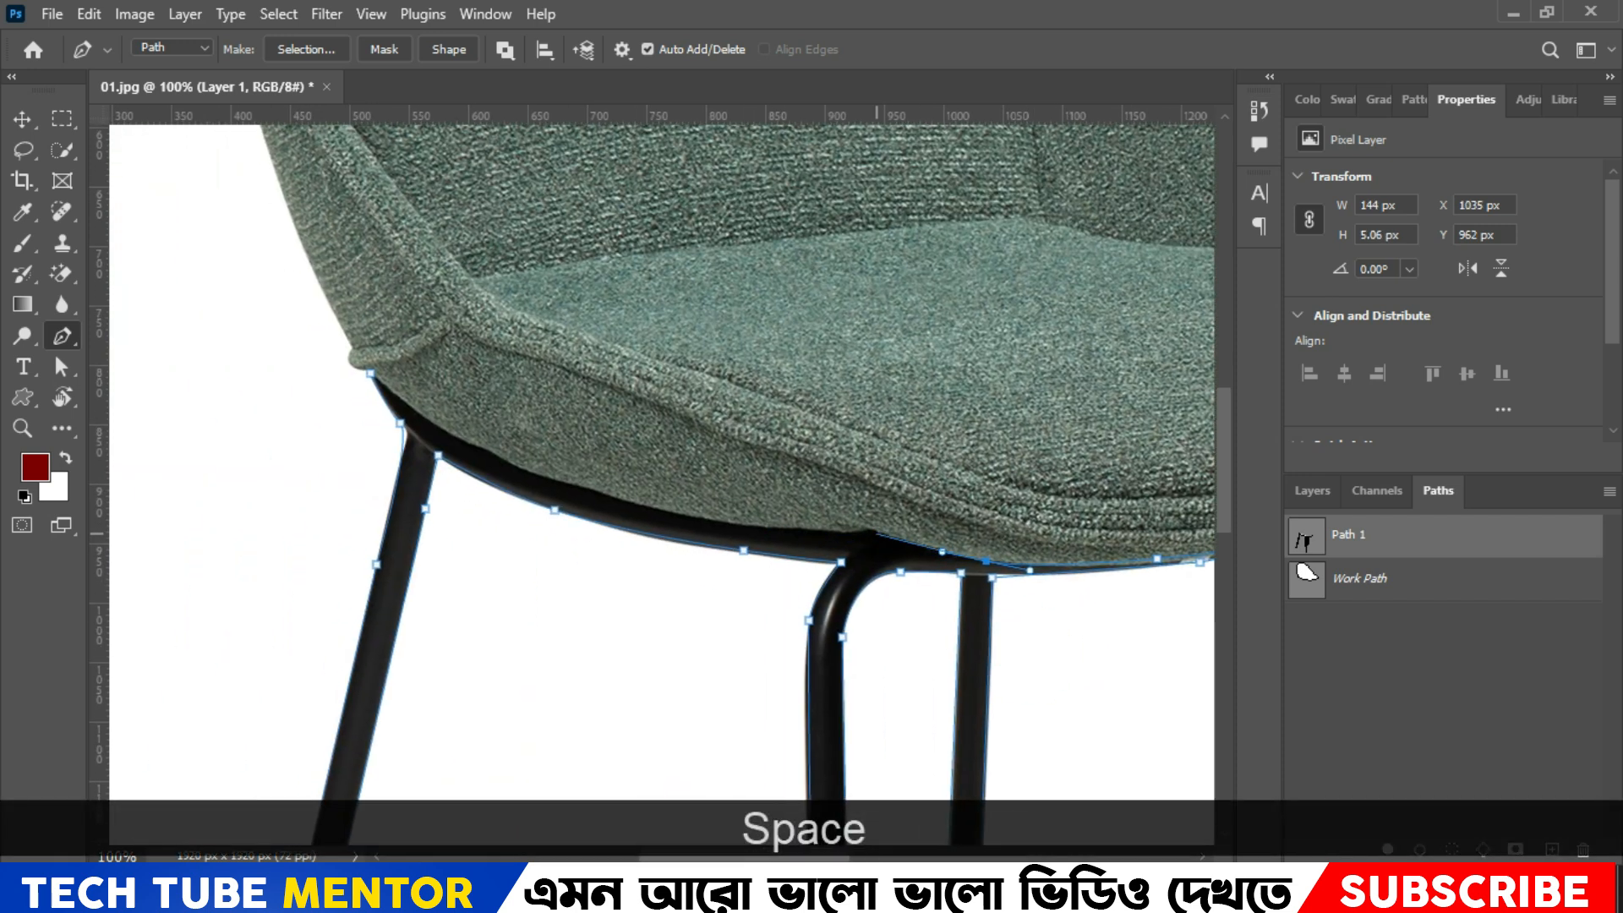
left_click(867, 526)
left_click_drag(678, 511, 537, 480)
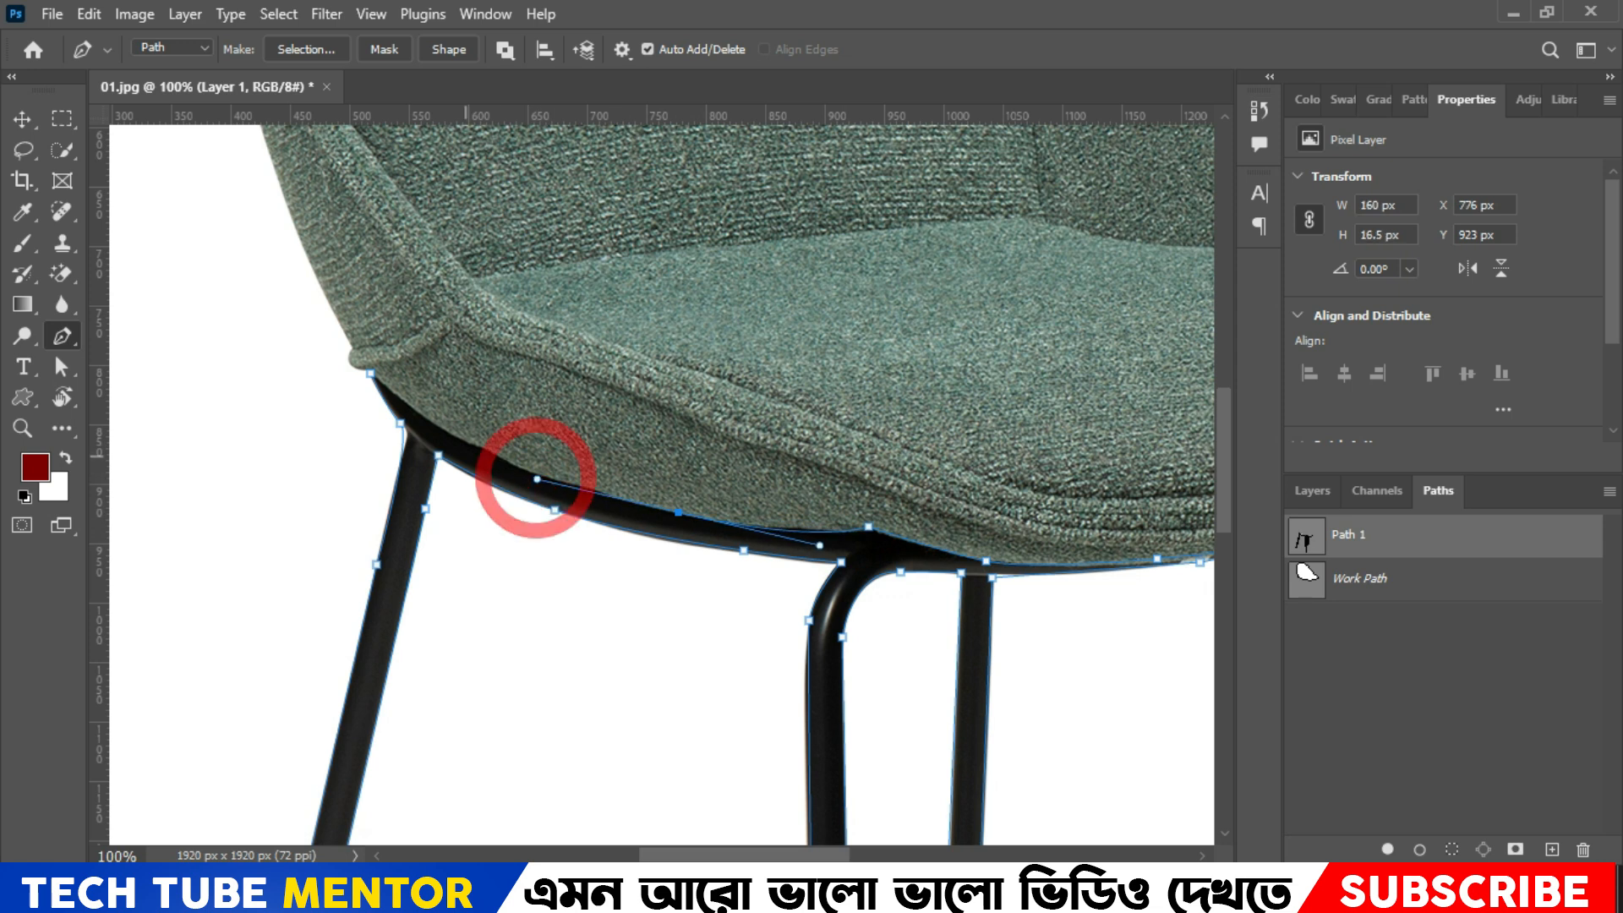
left_click(458, 439)
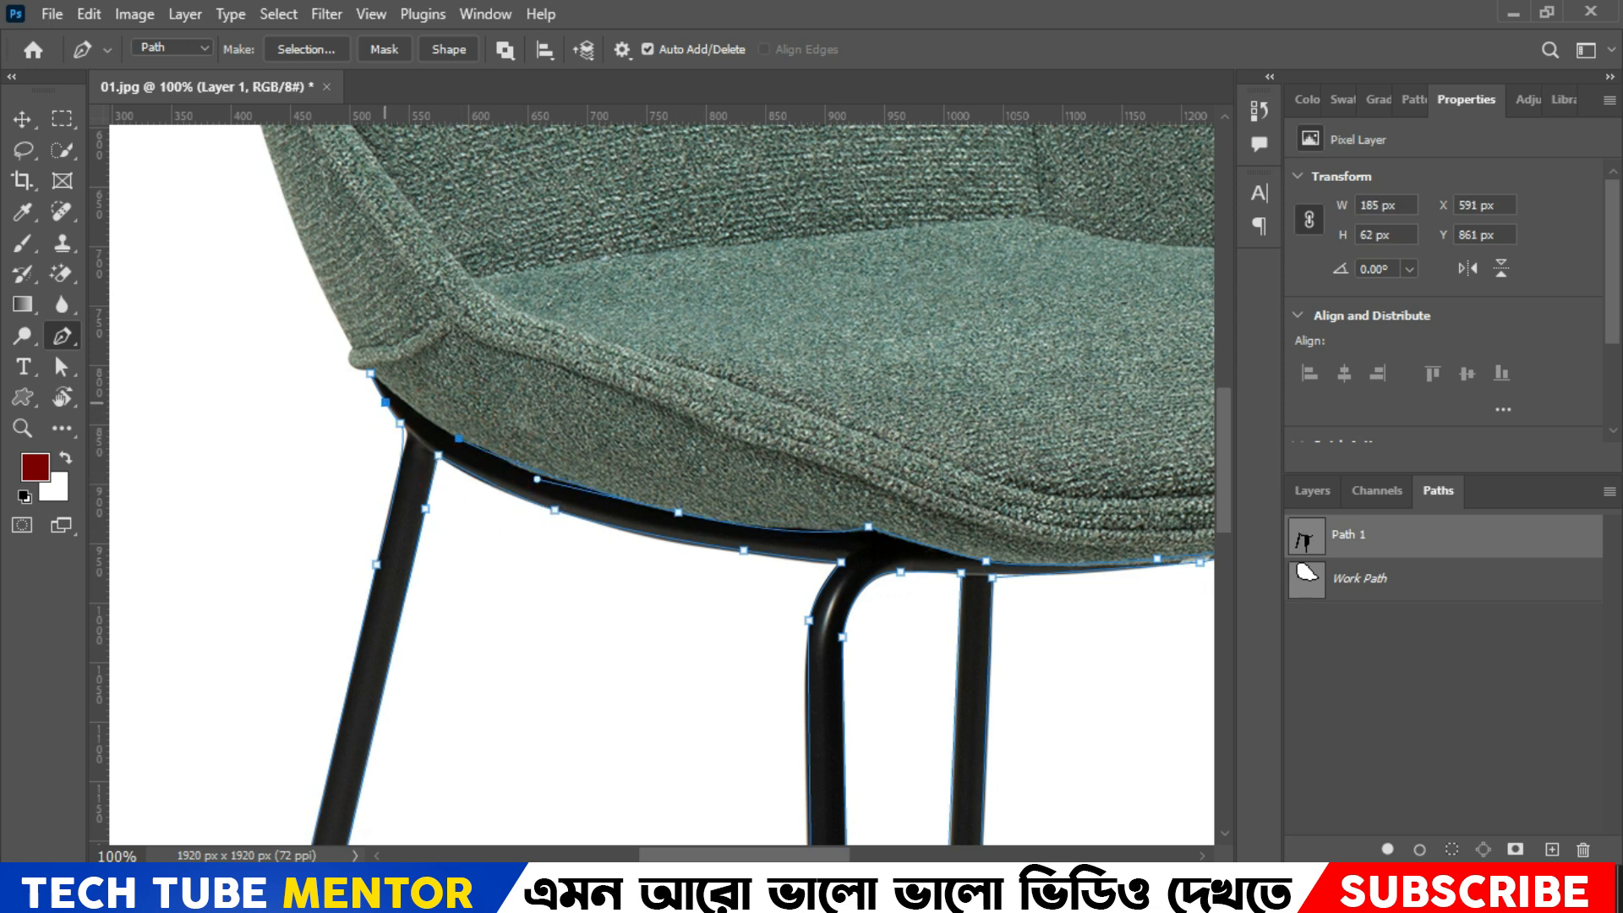
left_click(370, 372)
left_click(364, 366)
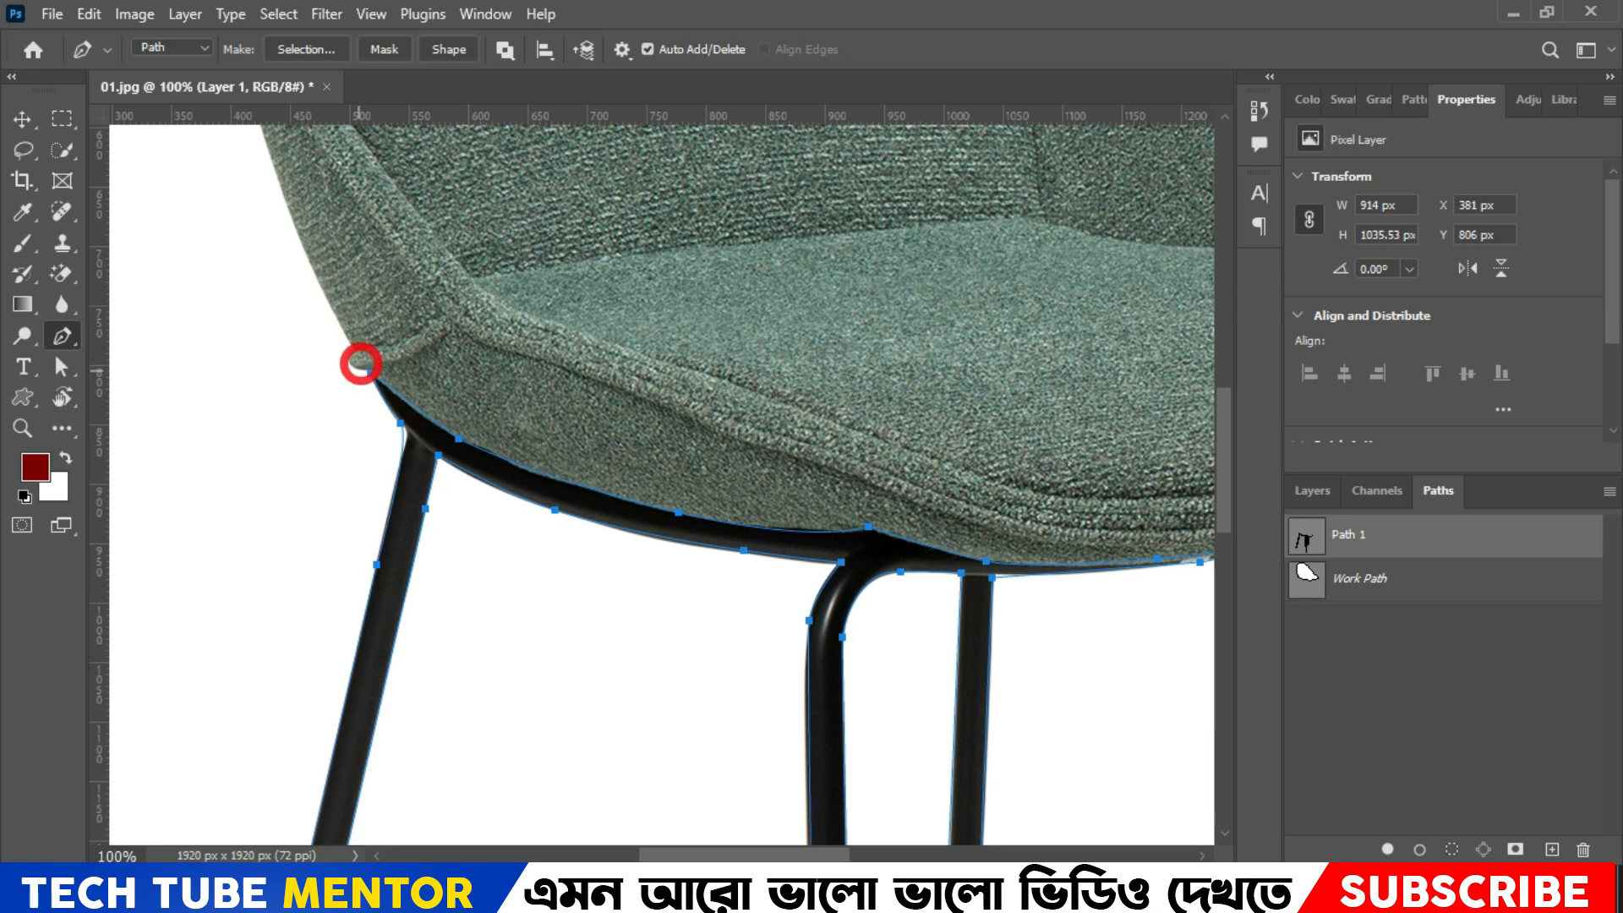
key("space")
left_click_drag(1015, 591, 177, 363)
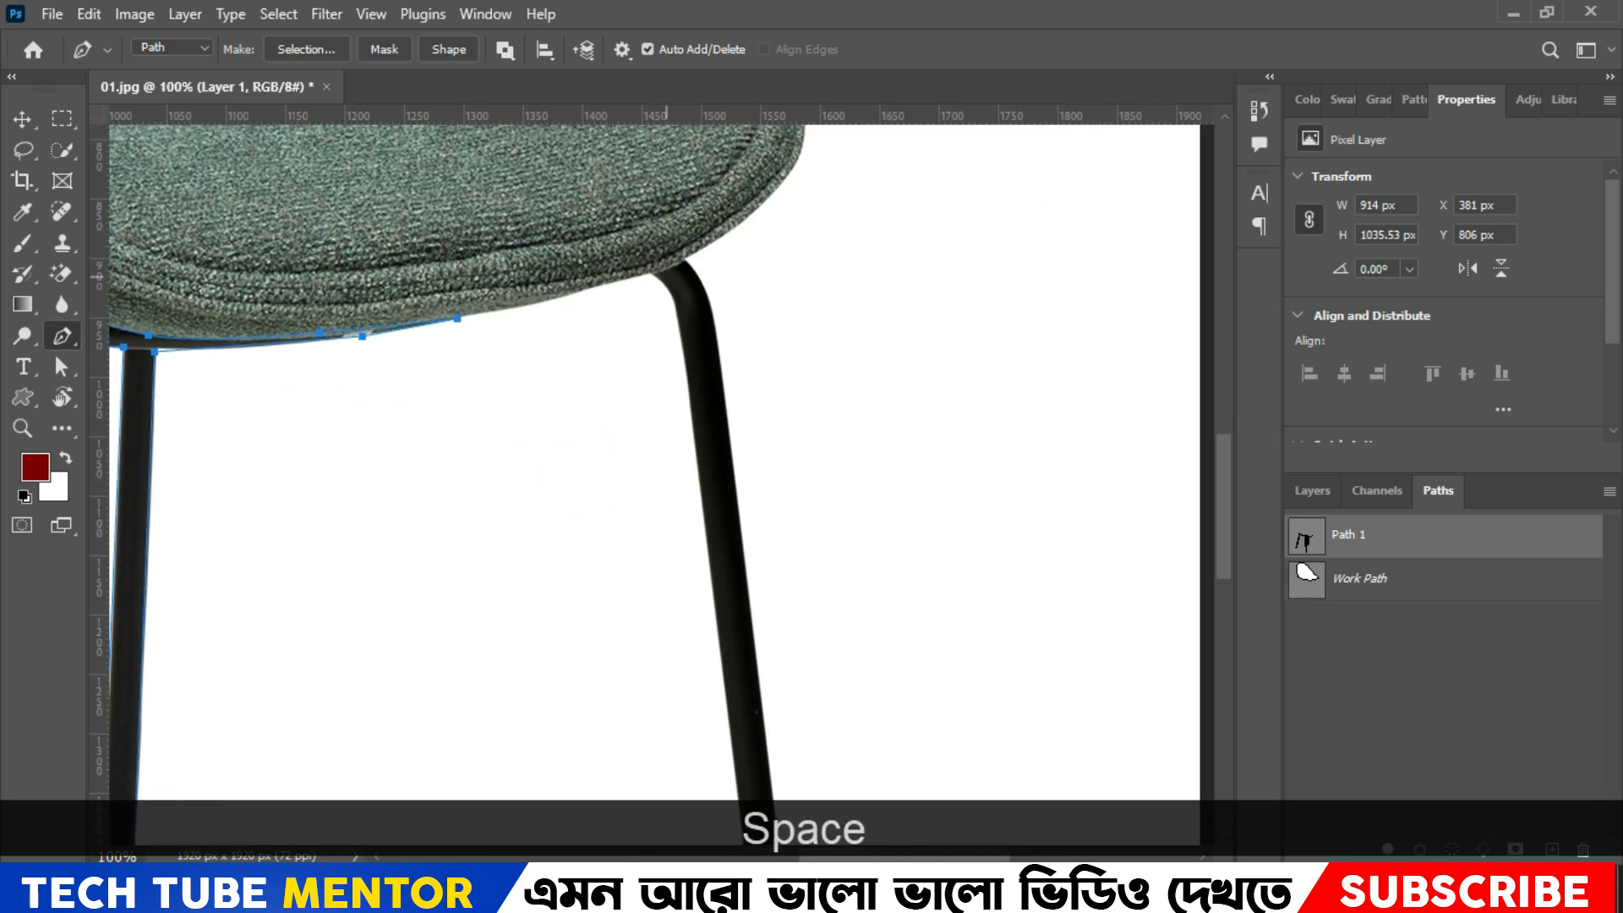
left_click_drag(654, 271, 682, 355)
key("space")
left_click_drag(721, 656, 674, 487)
left_click_drag(695, 553, 742, 676)
key("ctrl+z")
key("ctrl+z")
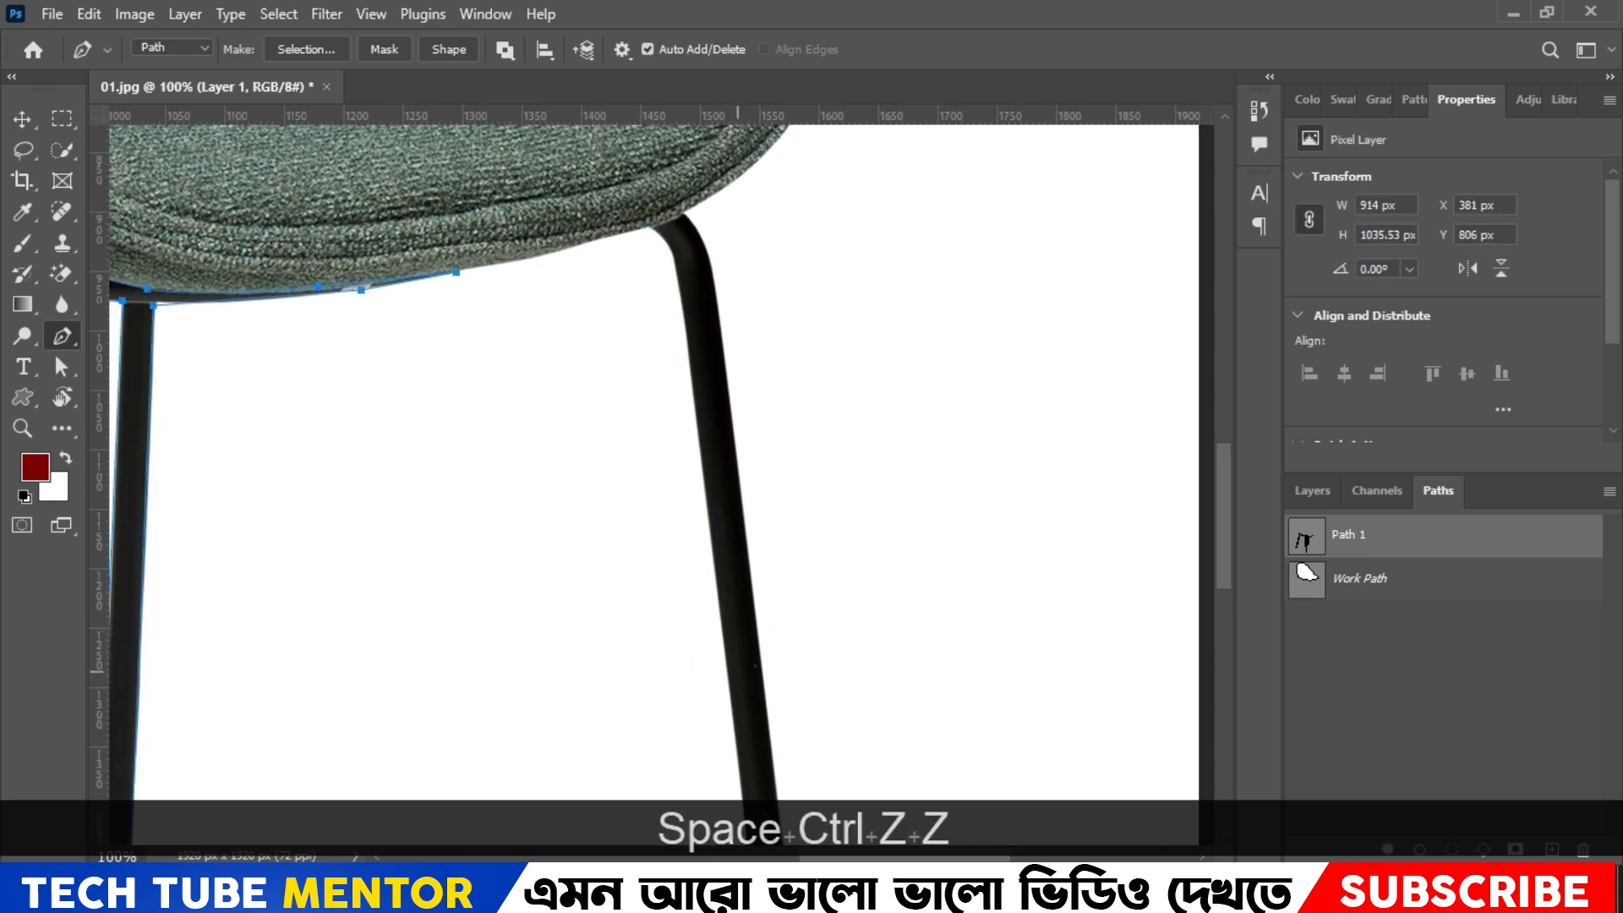
Step: Add a new empty path, and make Path 1 the active path again
left_click(147, 470)
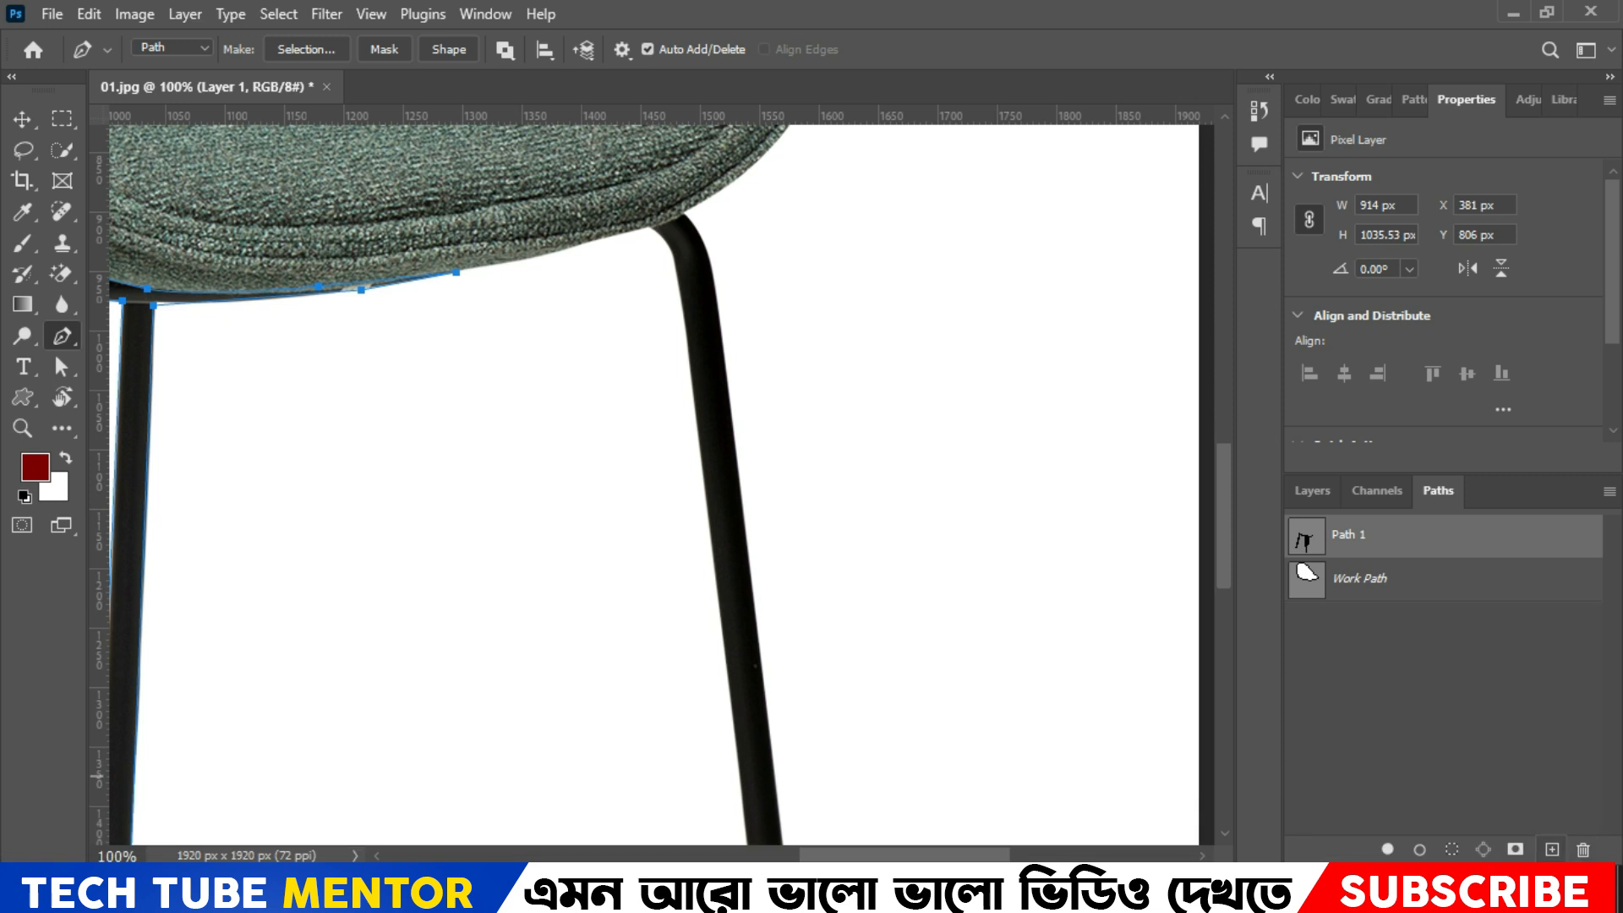
left_click(1552, 848)
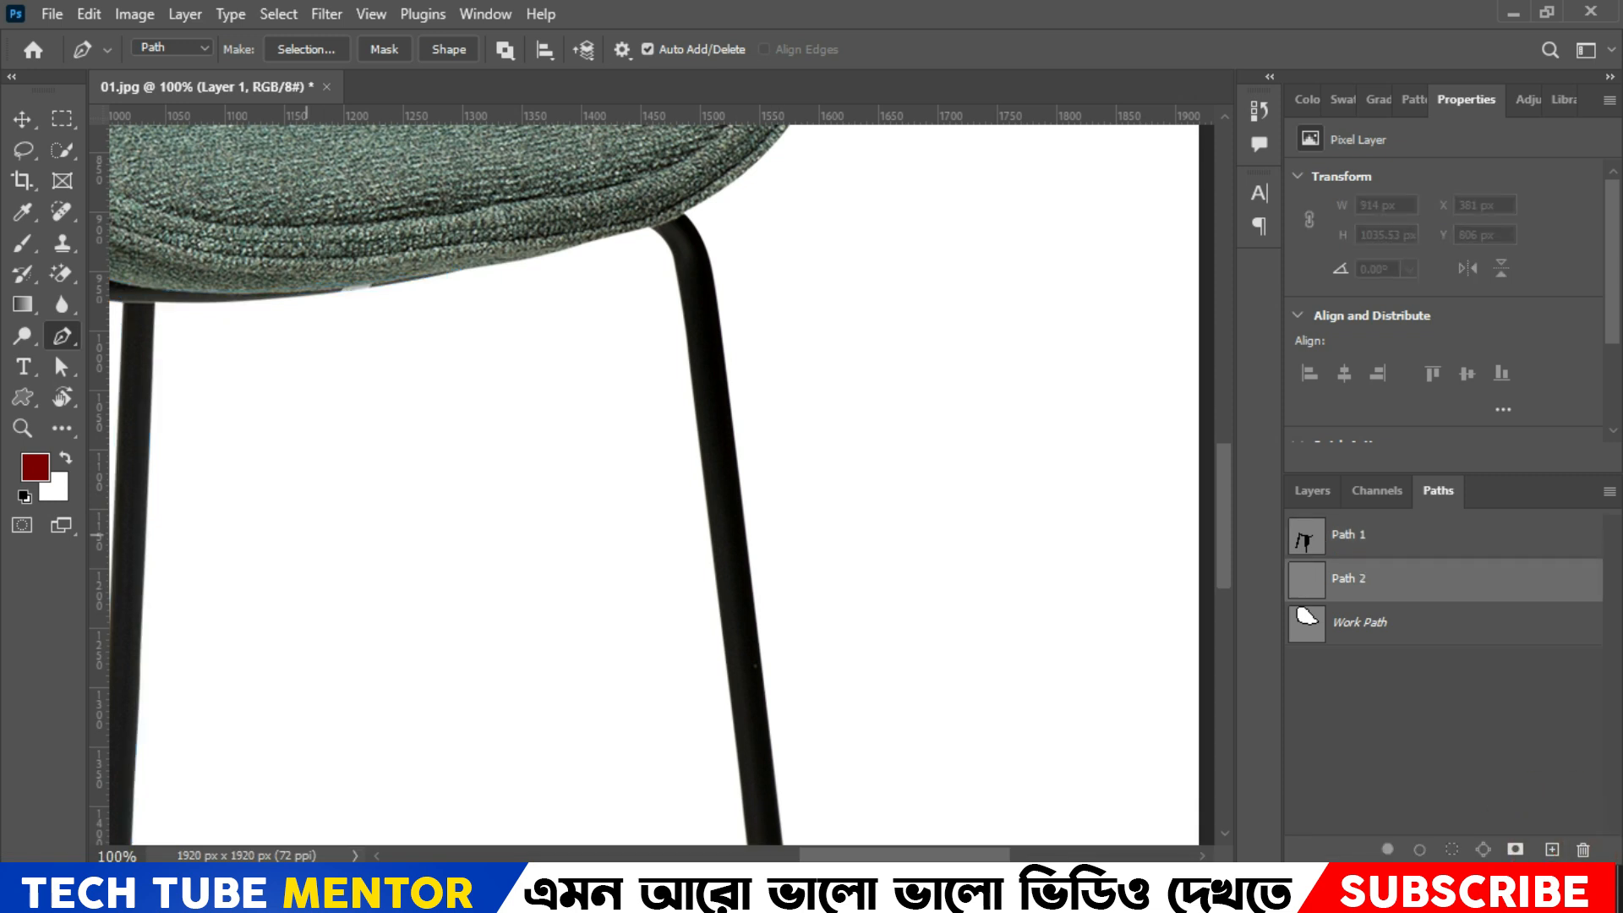
key("space")
left_click_drag(255, 558, 682, 604)
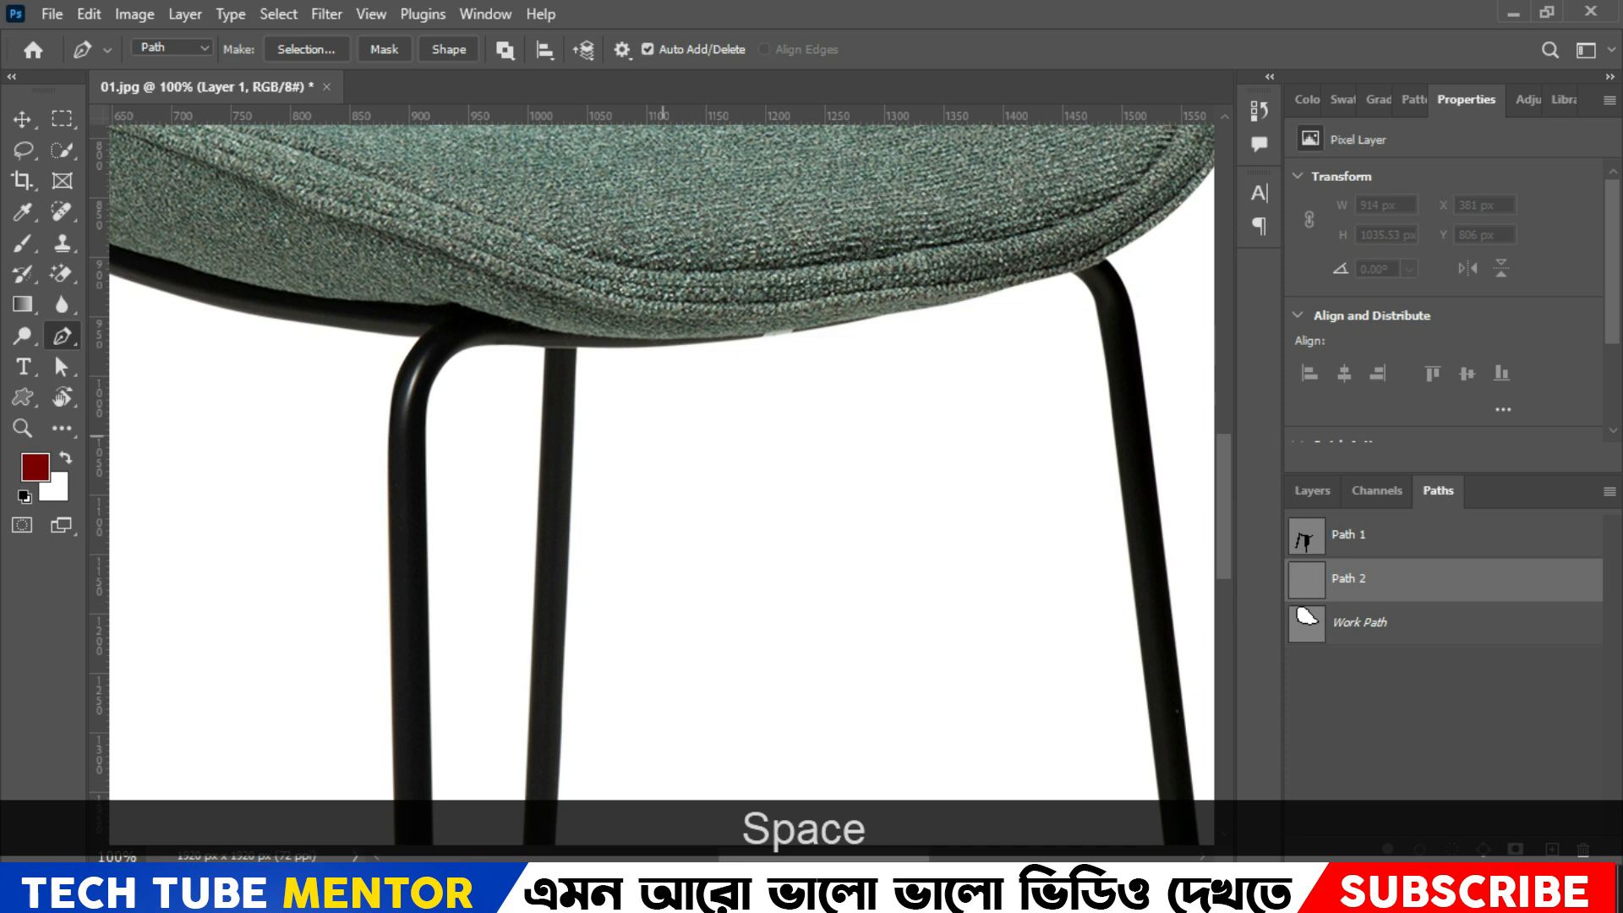
left_click(1378, 536)
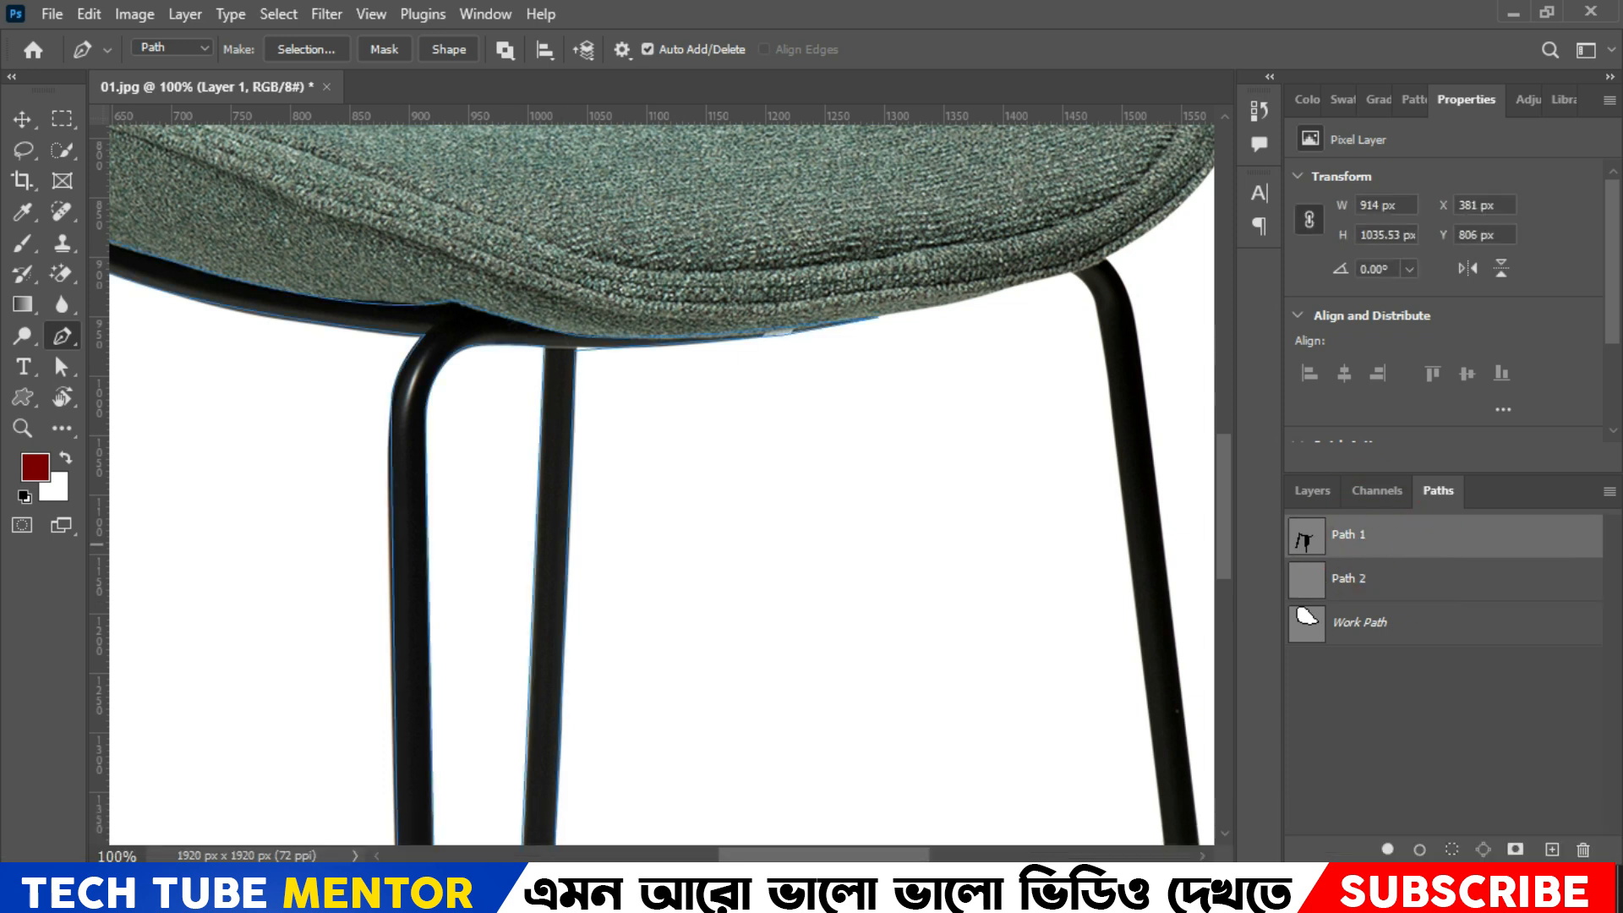
Step: Start a subpath at the right leg's top and trace its inner edge down and around the foot
key("space")
left_click_drag(1087, 486, 589, 490)
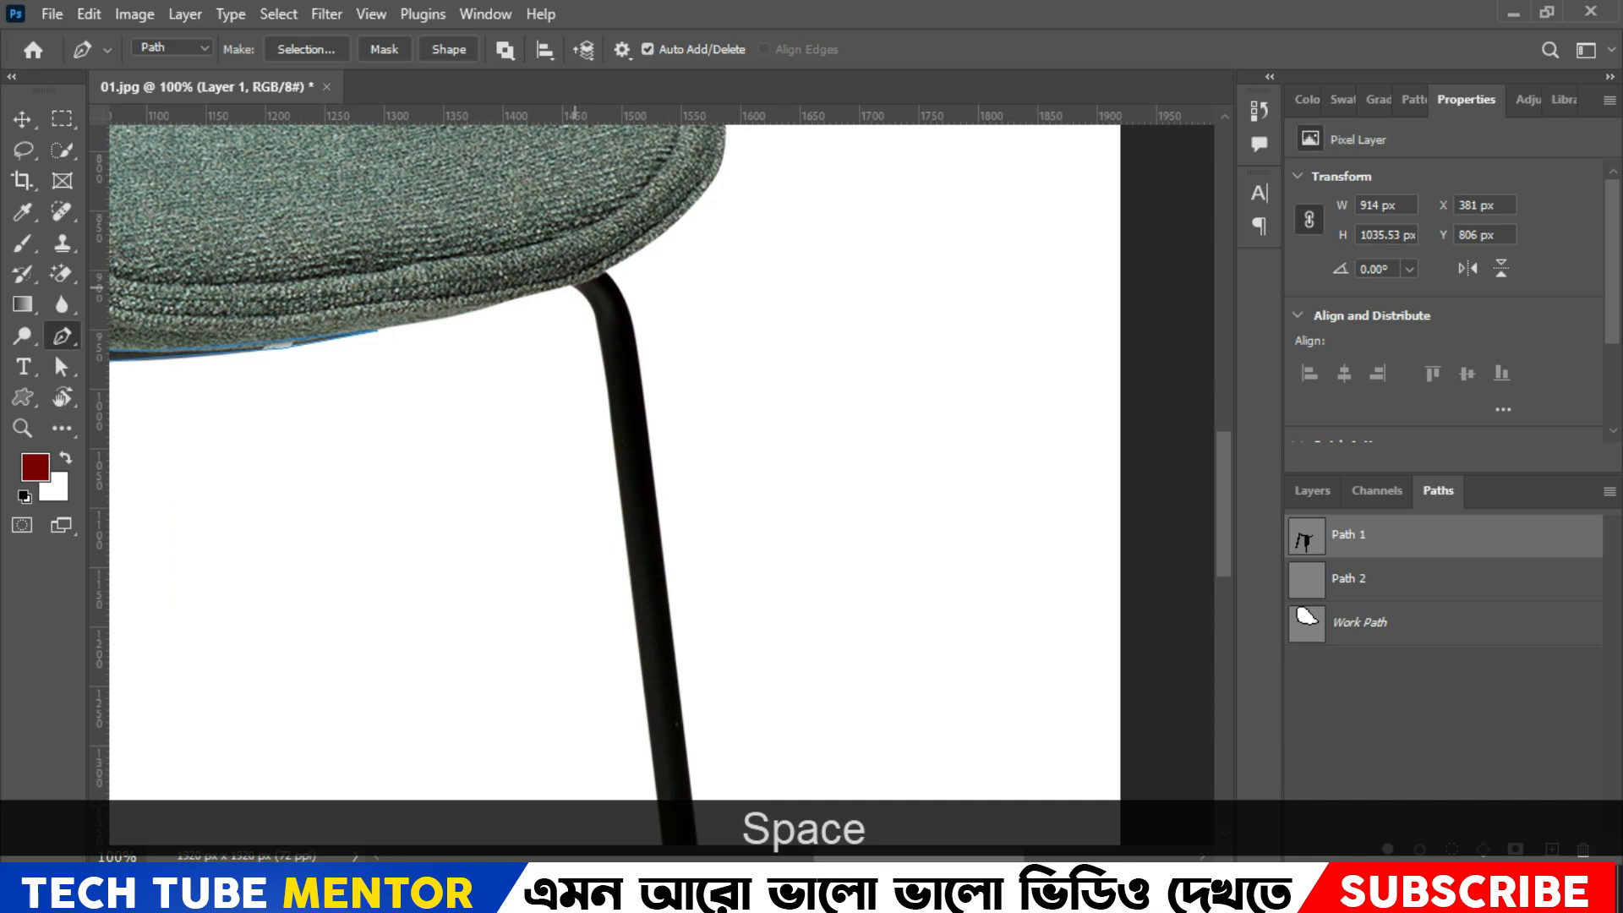
left_click_drag(598, 328, 607, 361)
key("space")
left_click_drag(678, 765, 569, 173)
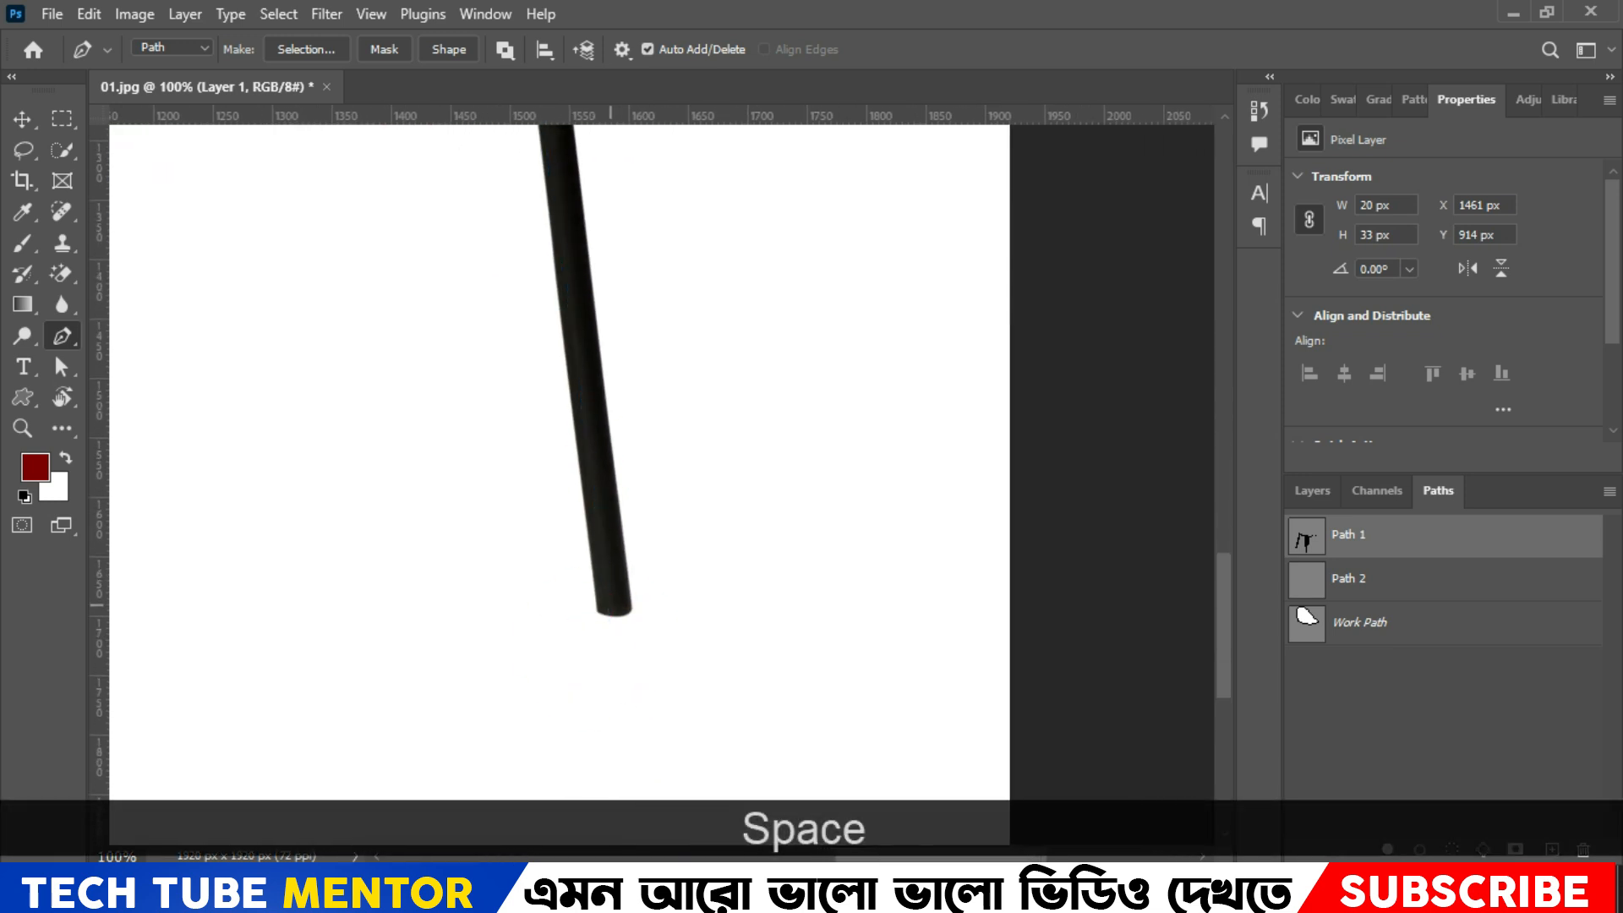
left_click(597, 607)
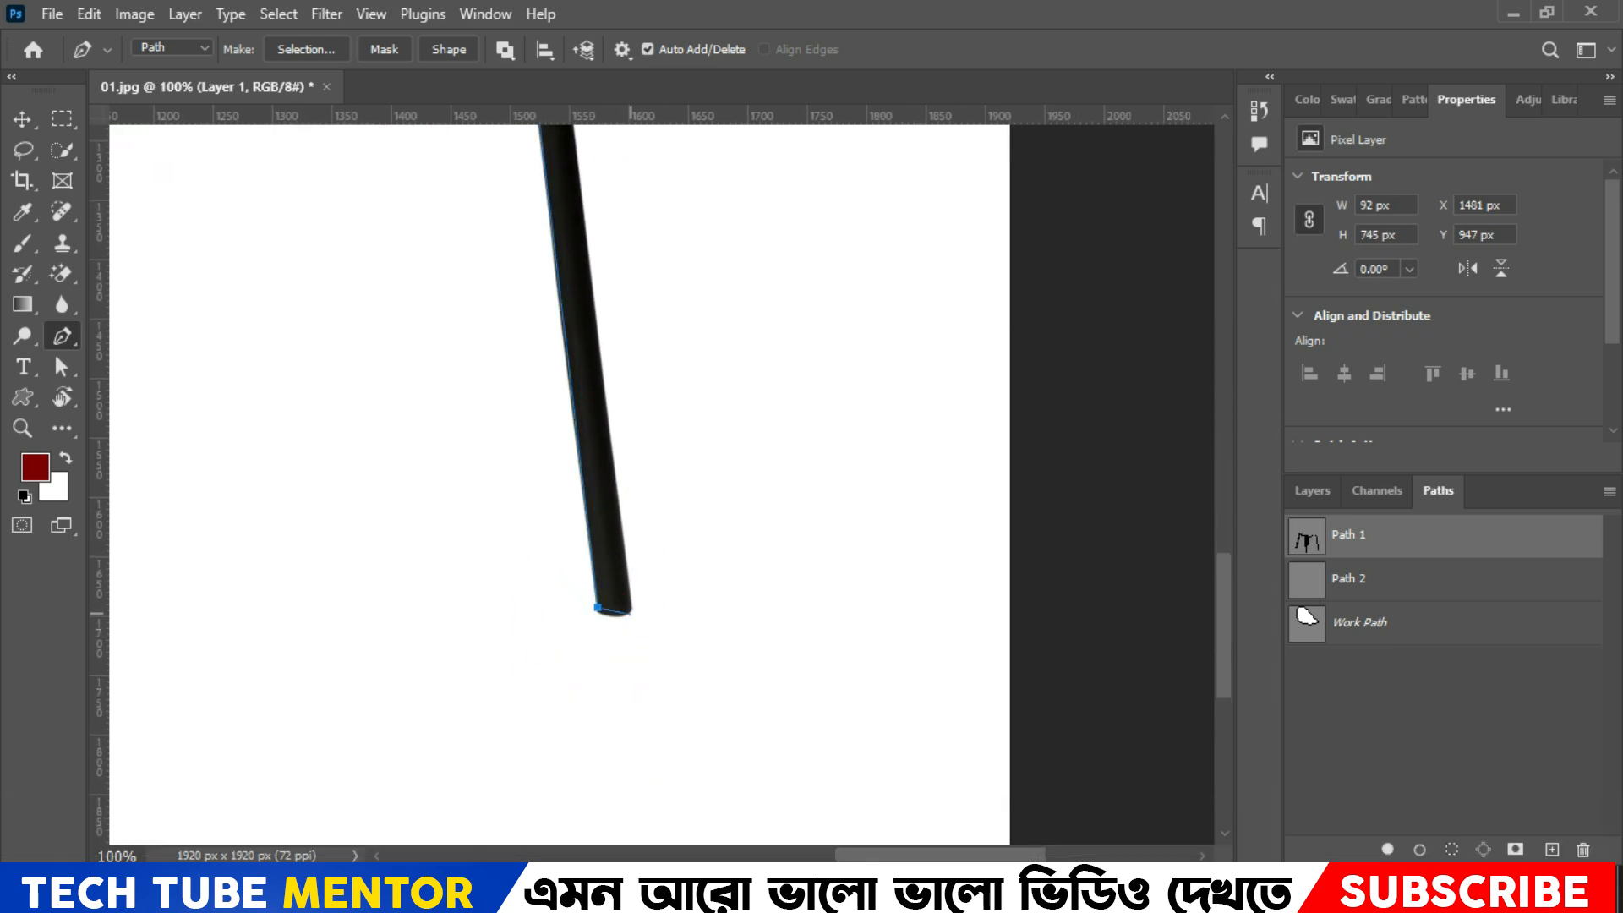
left_click_drag(648, 606, 653, 589)
left_click(630, 607, "alt")
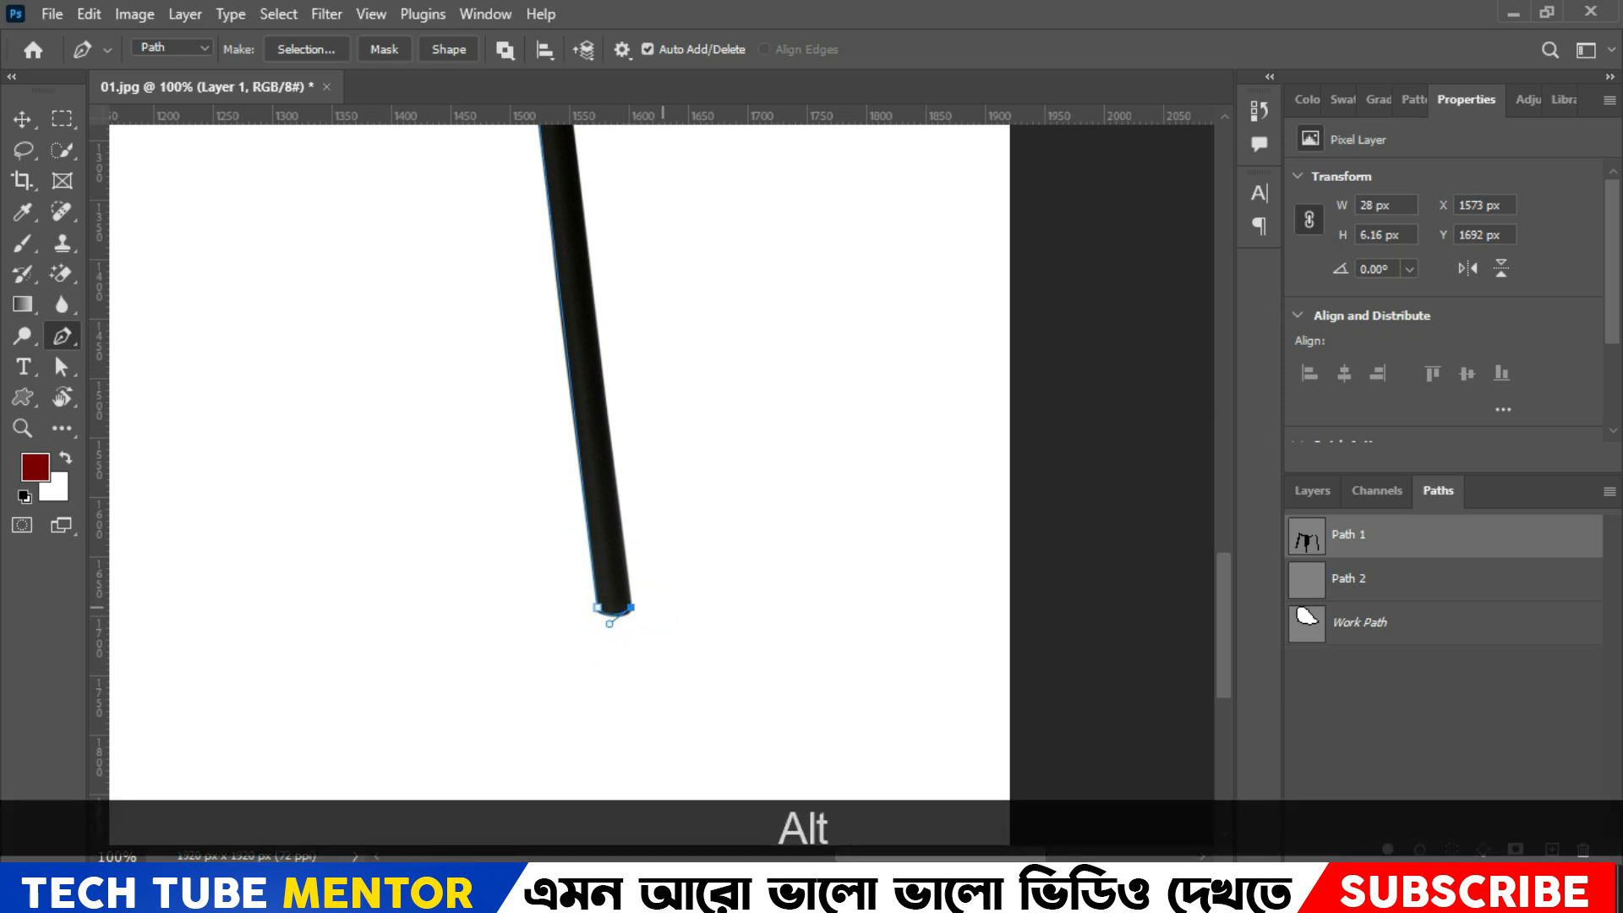
Step: Trace up the right leg's outer edge and around the bend under the seat, closing the subpath
left_click_drag(607, 203, 672, 735)
left_click_drag(628, 520, 611, 443)
left_click(648, 555)
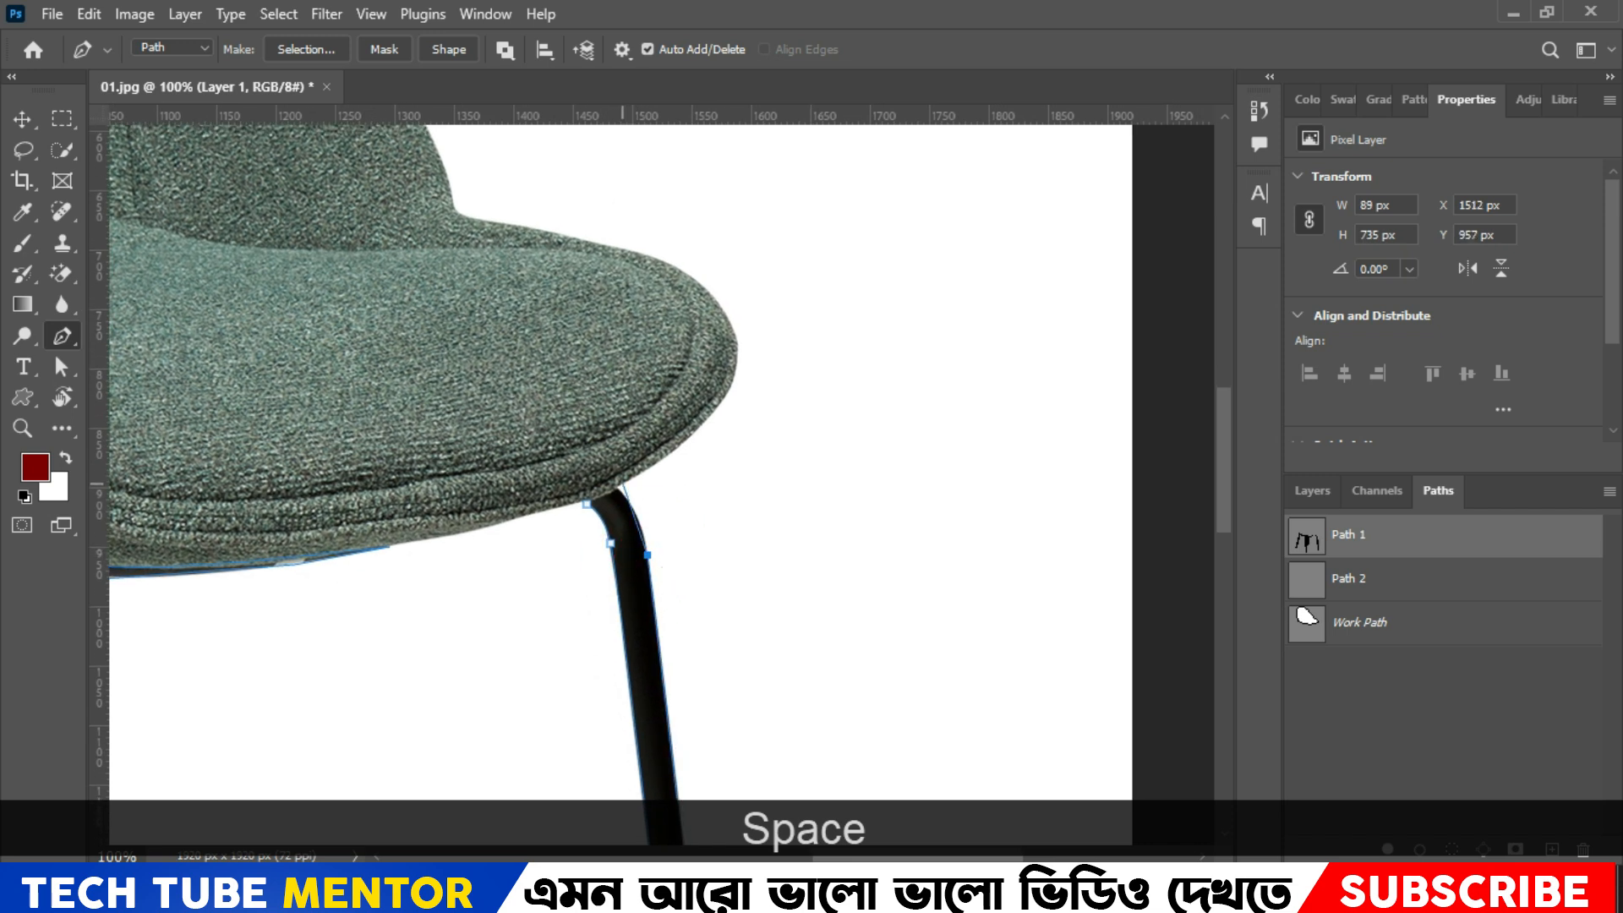
left_click_drag(616, 484, 611, 480)
left_click(627, 502, "alt")
left_click(617, 487)
left_click(587, 503)
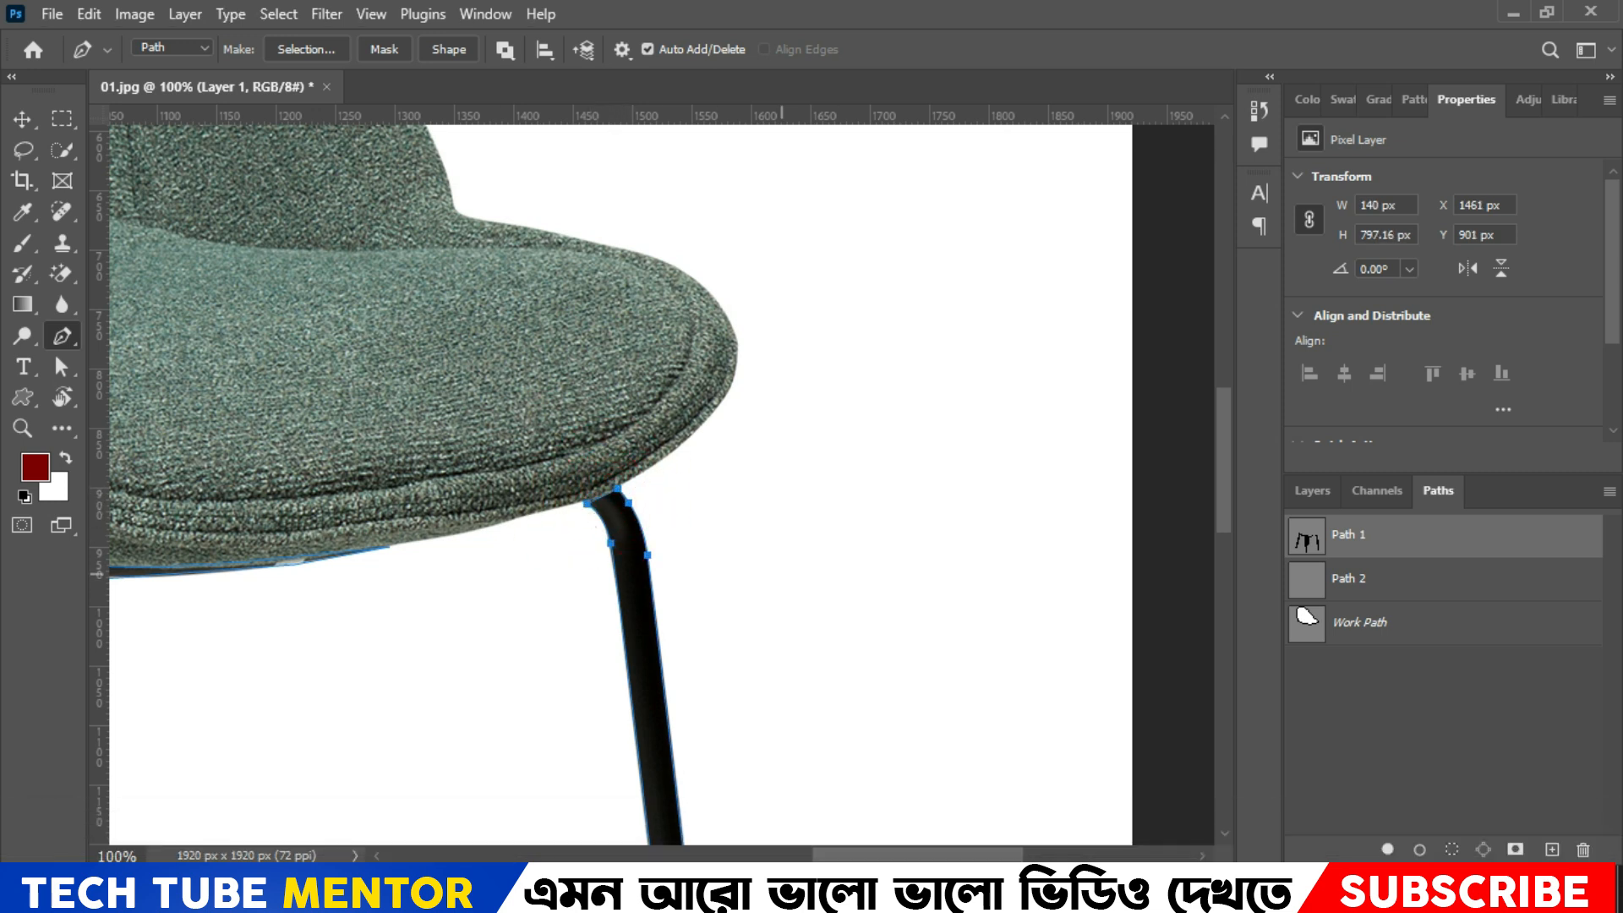
Step: Convert the chair leg path into a selection and make the Background layer active
key("ctrl+0")
key("ctrl+Return")
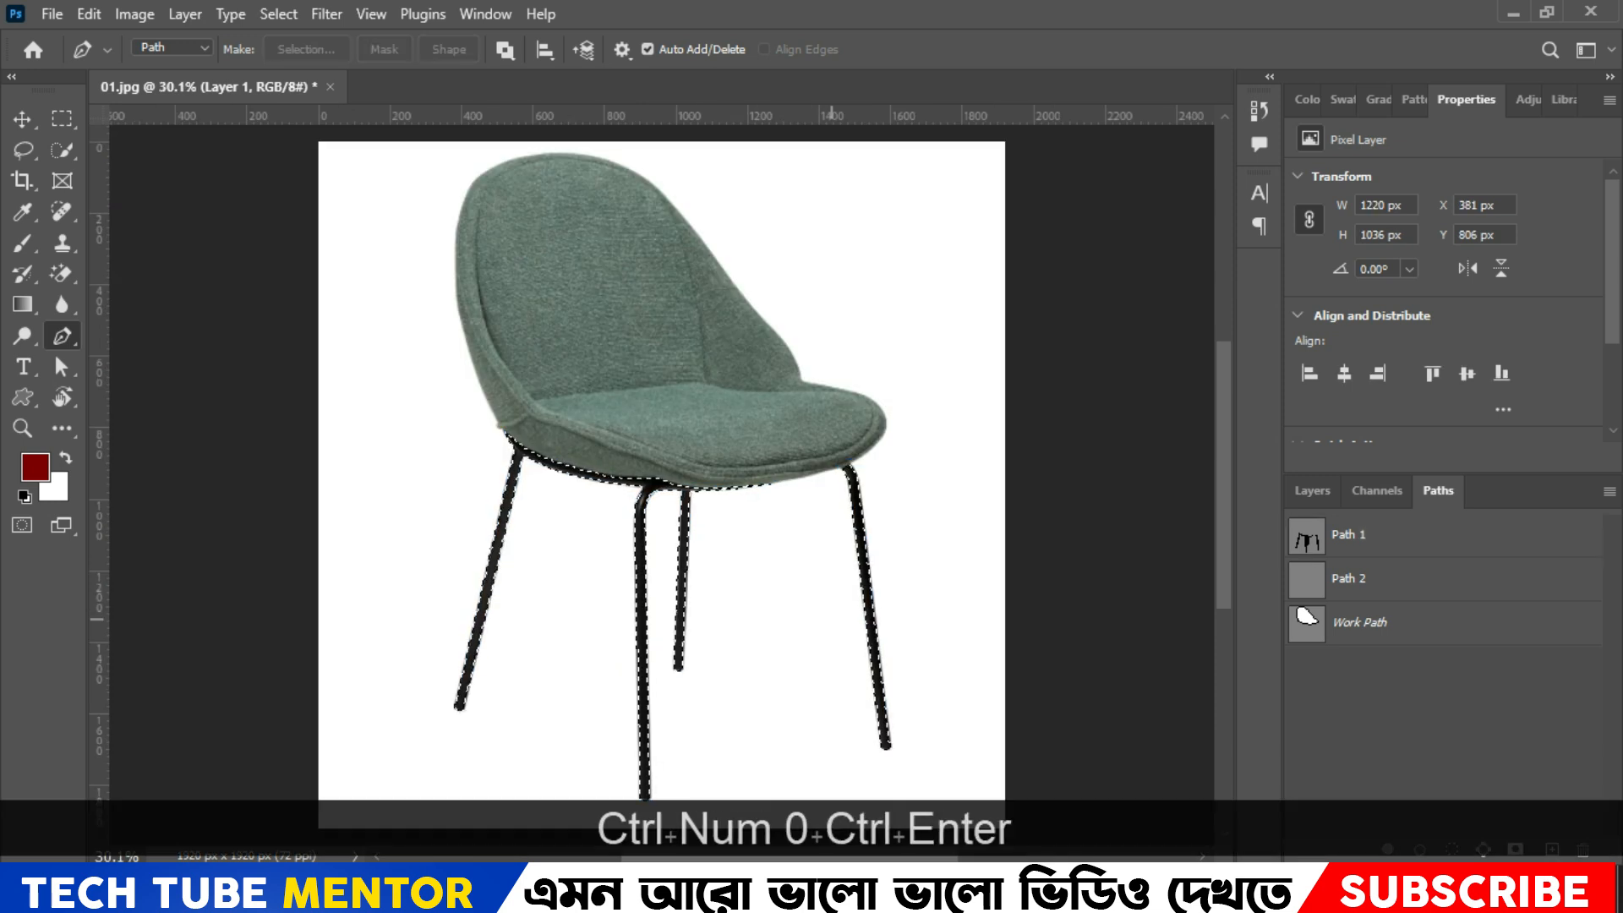
left_click(1311, 490)
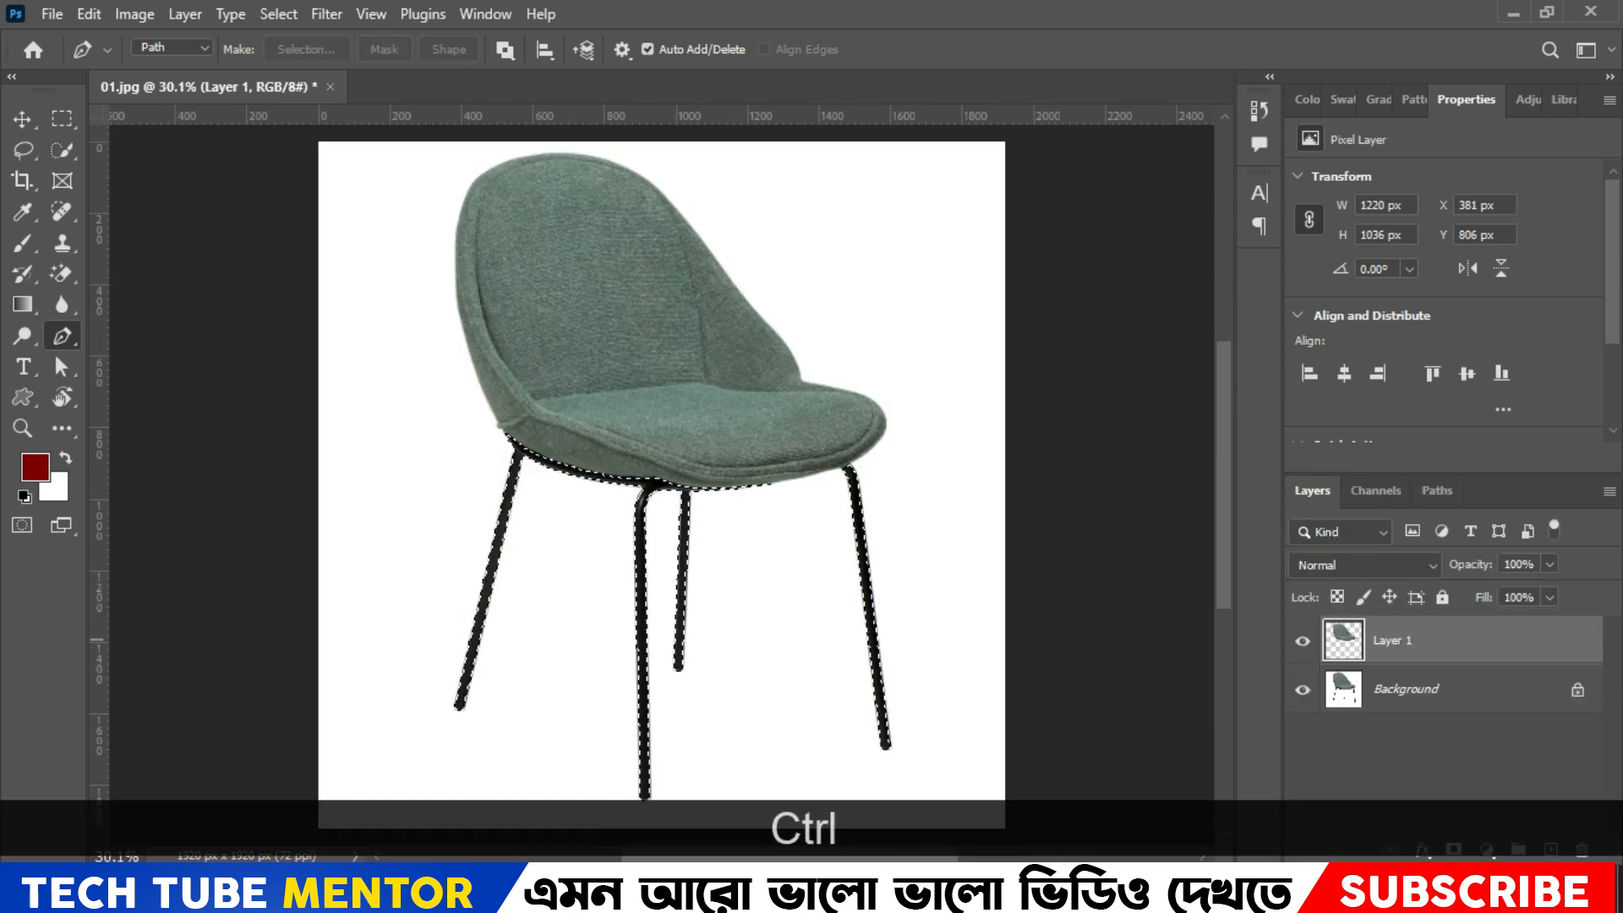
left_click(1403, 689)
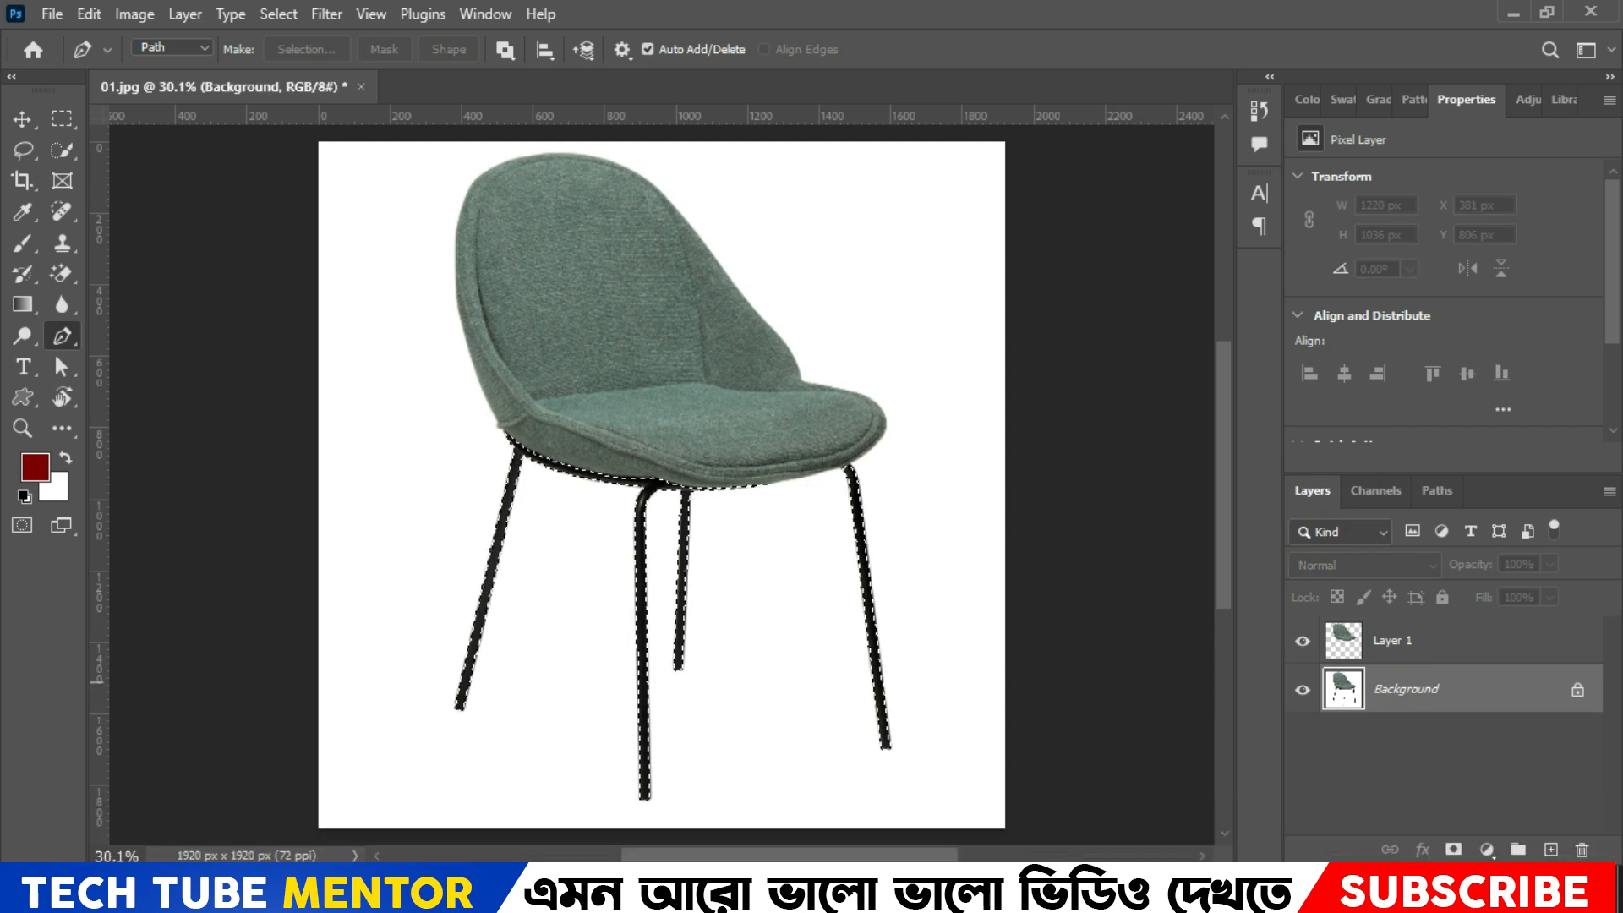
left_click(1428, 634)
key("ctrl+j")
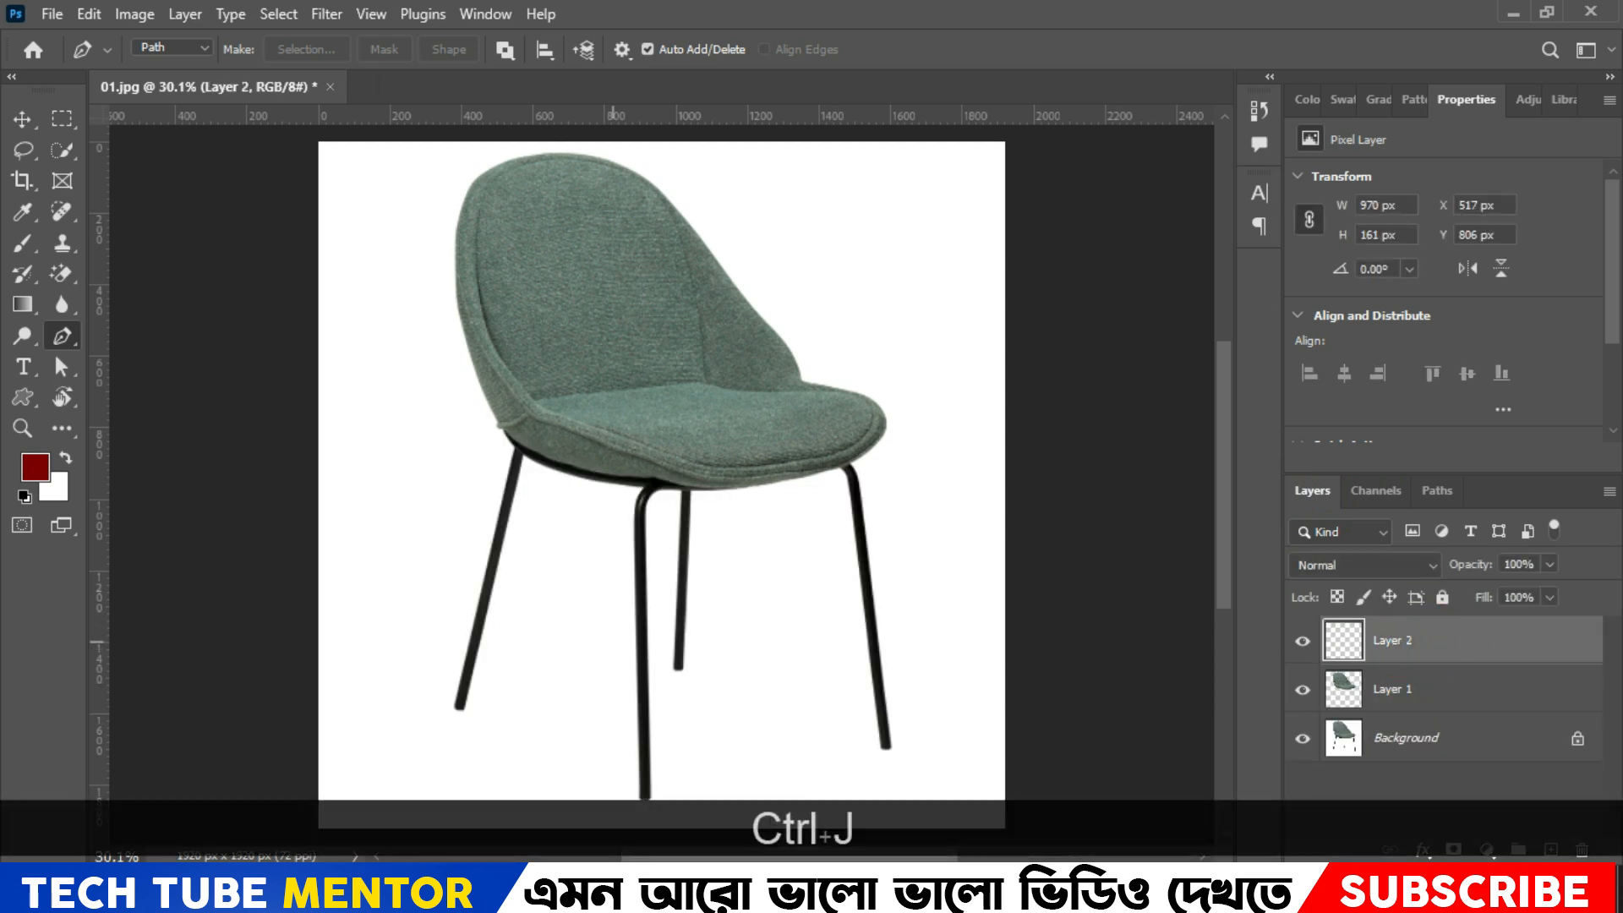
key("ctrl+z")
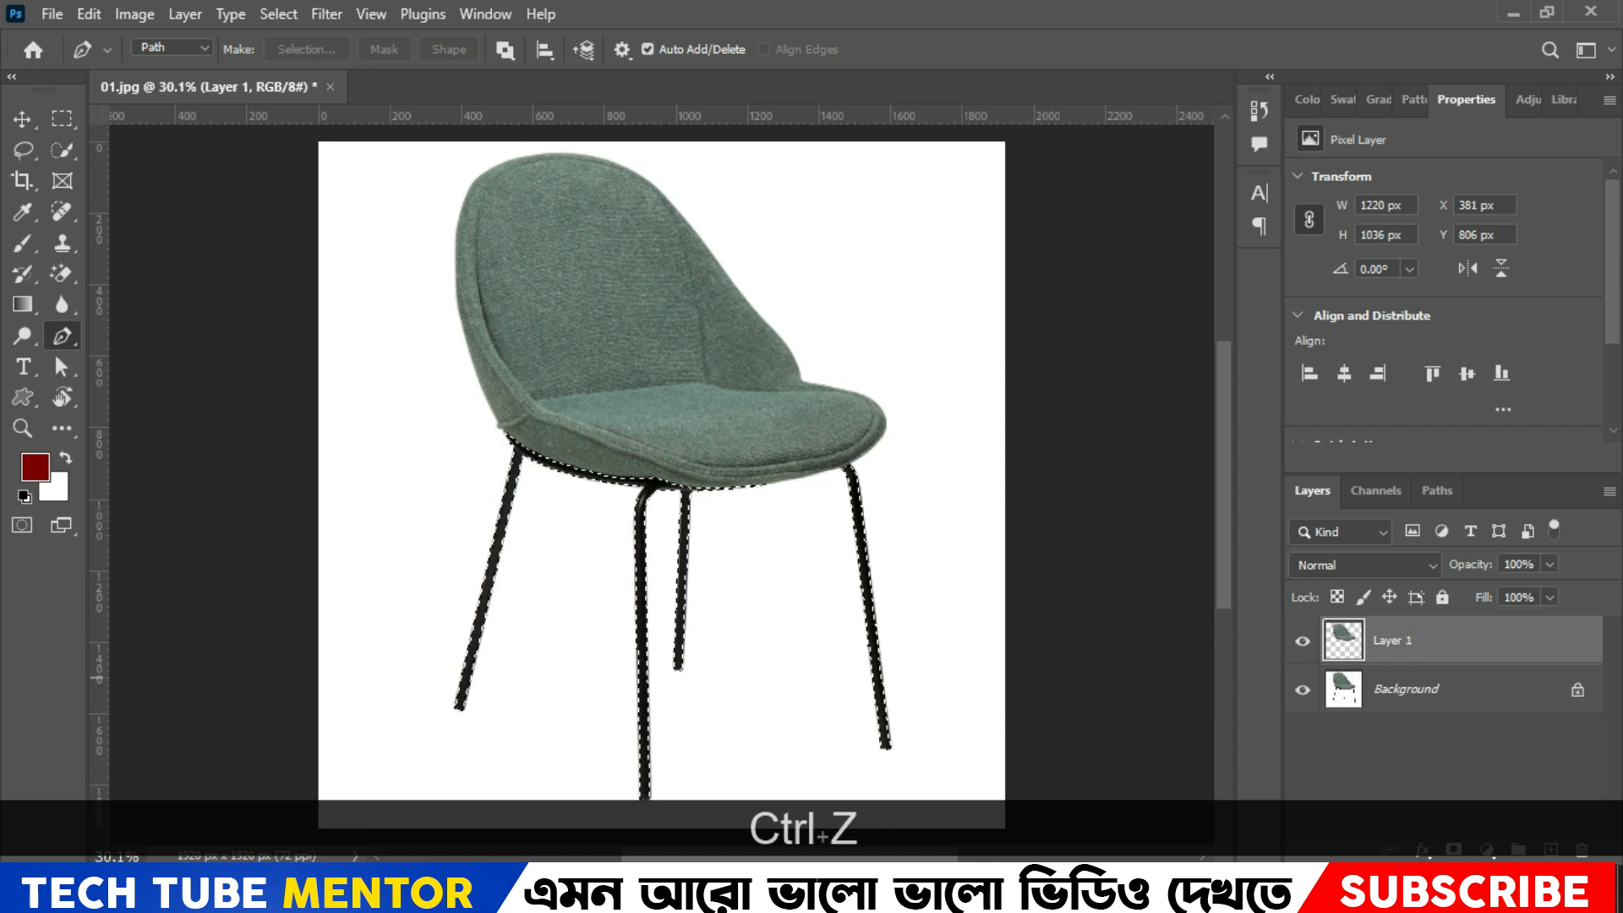
key("ctrl+z")
Step: Copy the selected chair legs and frame from the Background onto a new layer
key("ctrl+j")
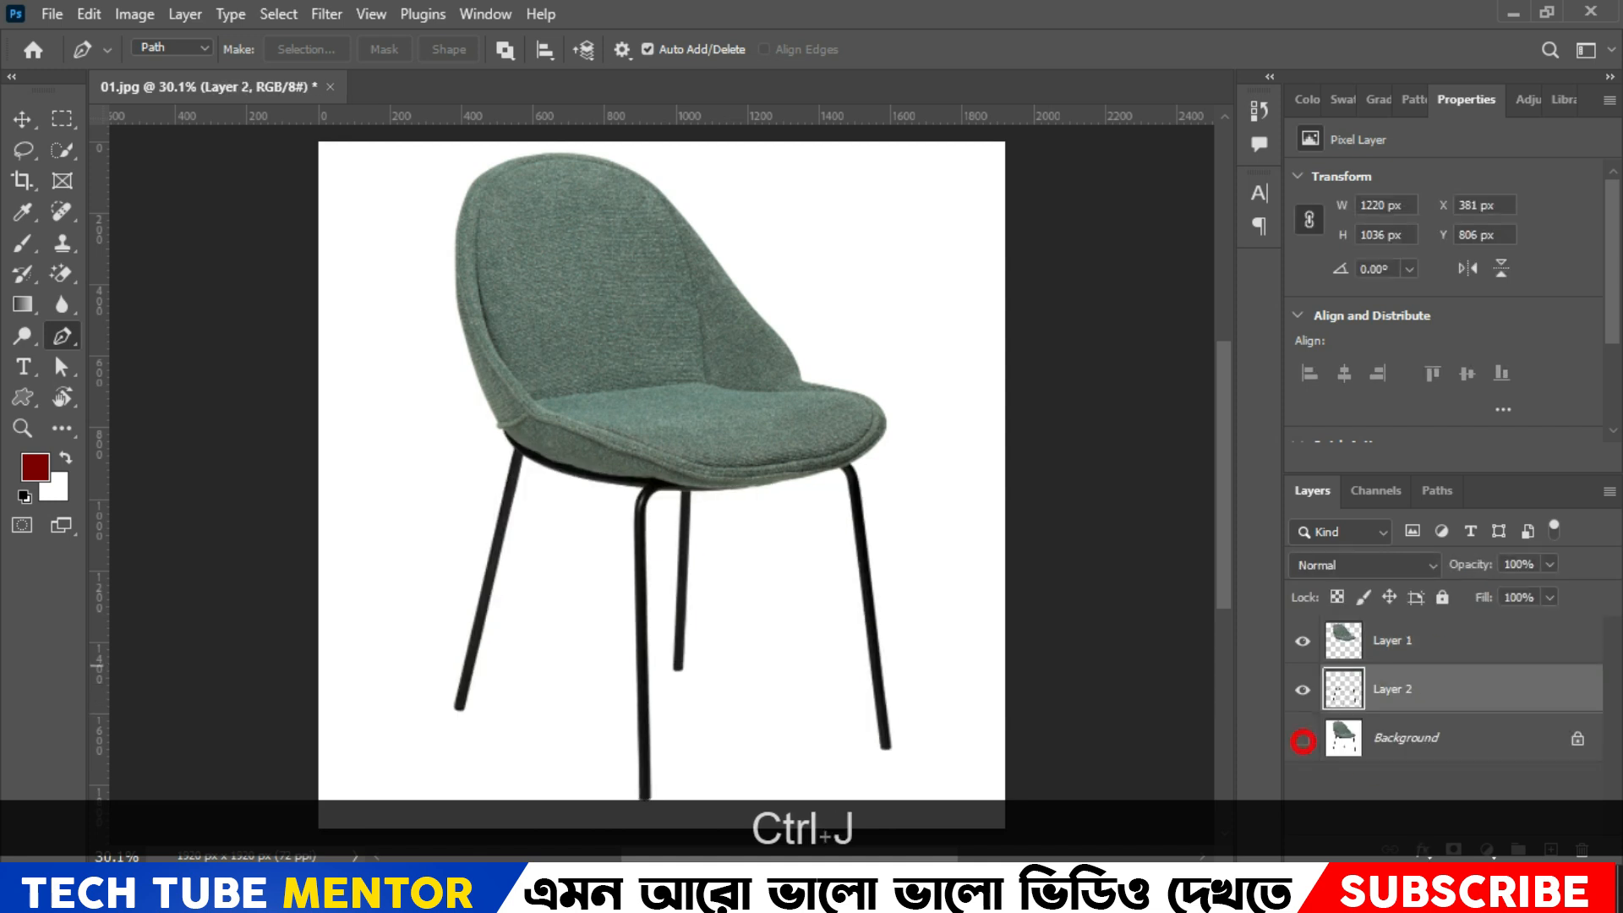
Step: Hide the Background layer and toggle the visibility of Layer 2 and Layer 1 to check the leg and seat cutouts
left_click(1302, 738)
left_click(1304, 688)
double_click(1305, 688)
left_click(1304, 688)
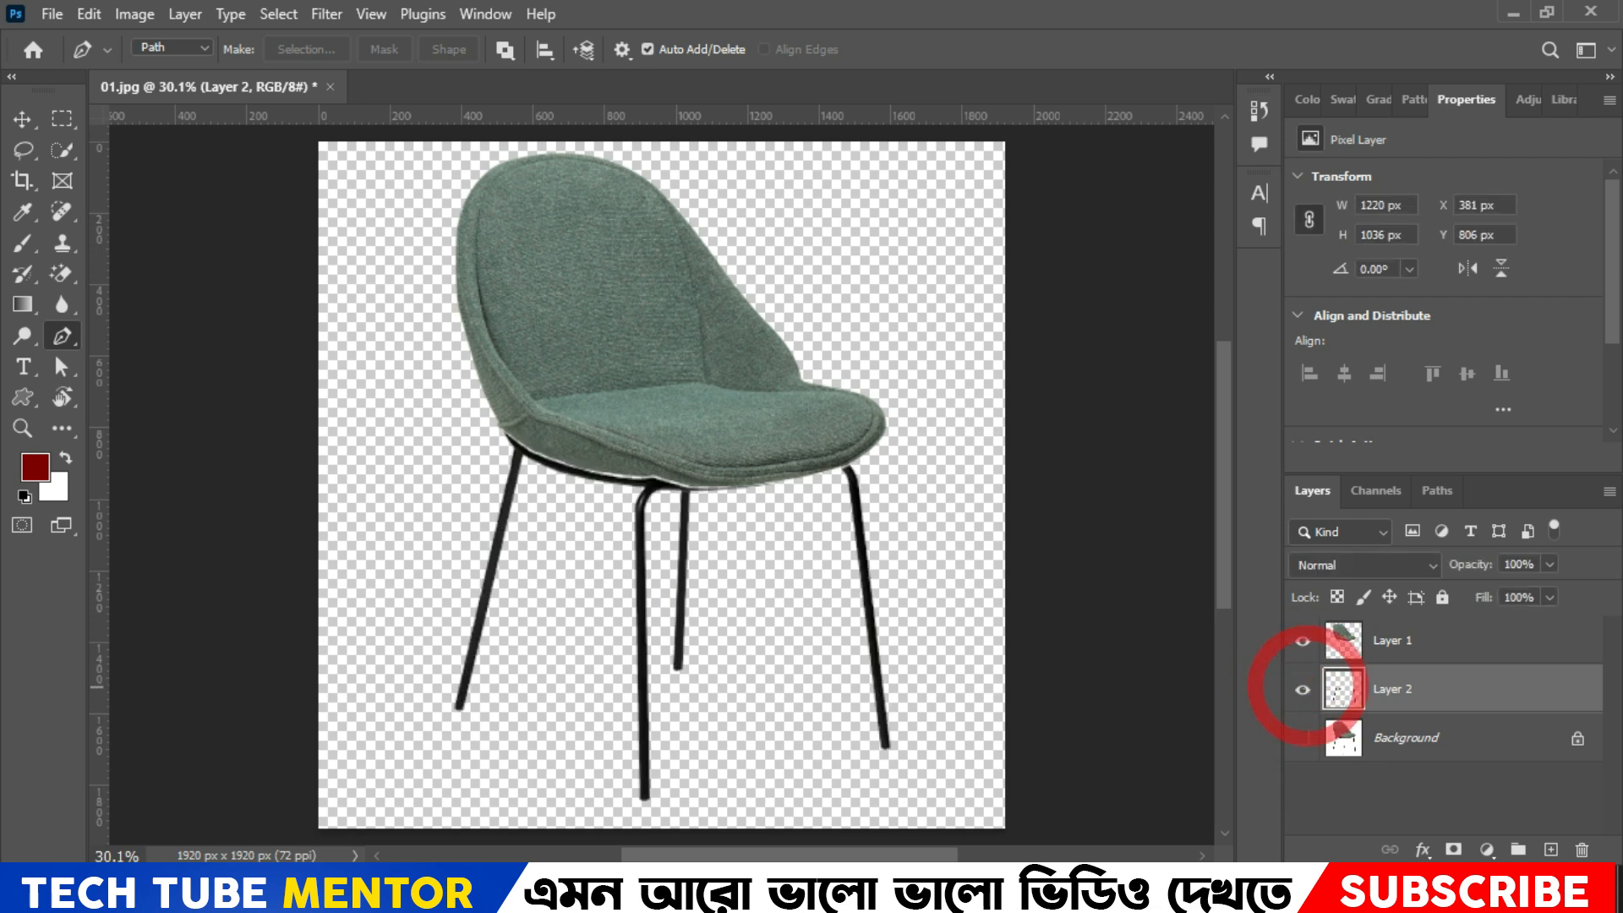
left_click(1303, 640)
left_click(1302, 640)
left_click(1303, 639)
left_click(1302, 640)
left_click(1302, 640)
left_click(1302, 640)
left_click(1303, 640)
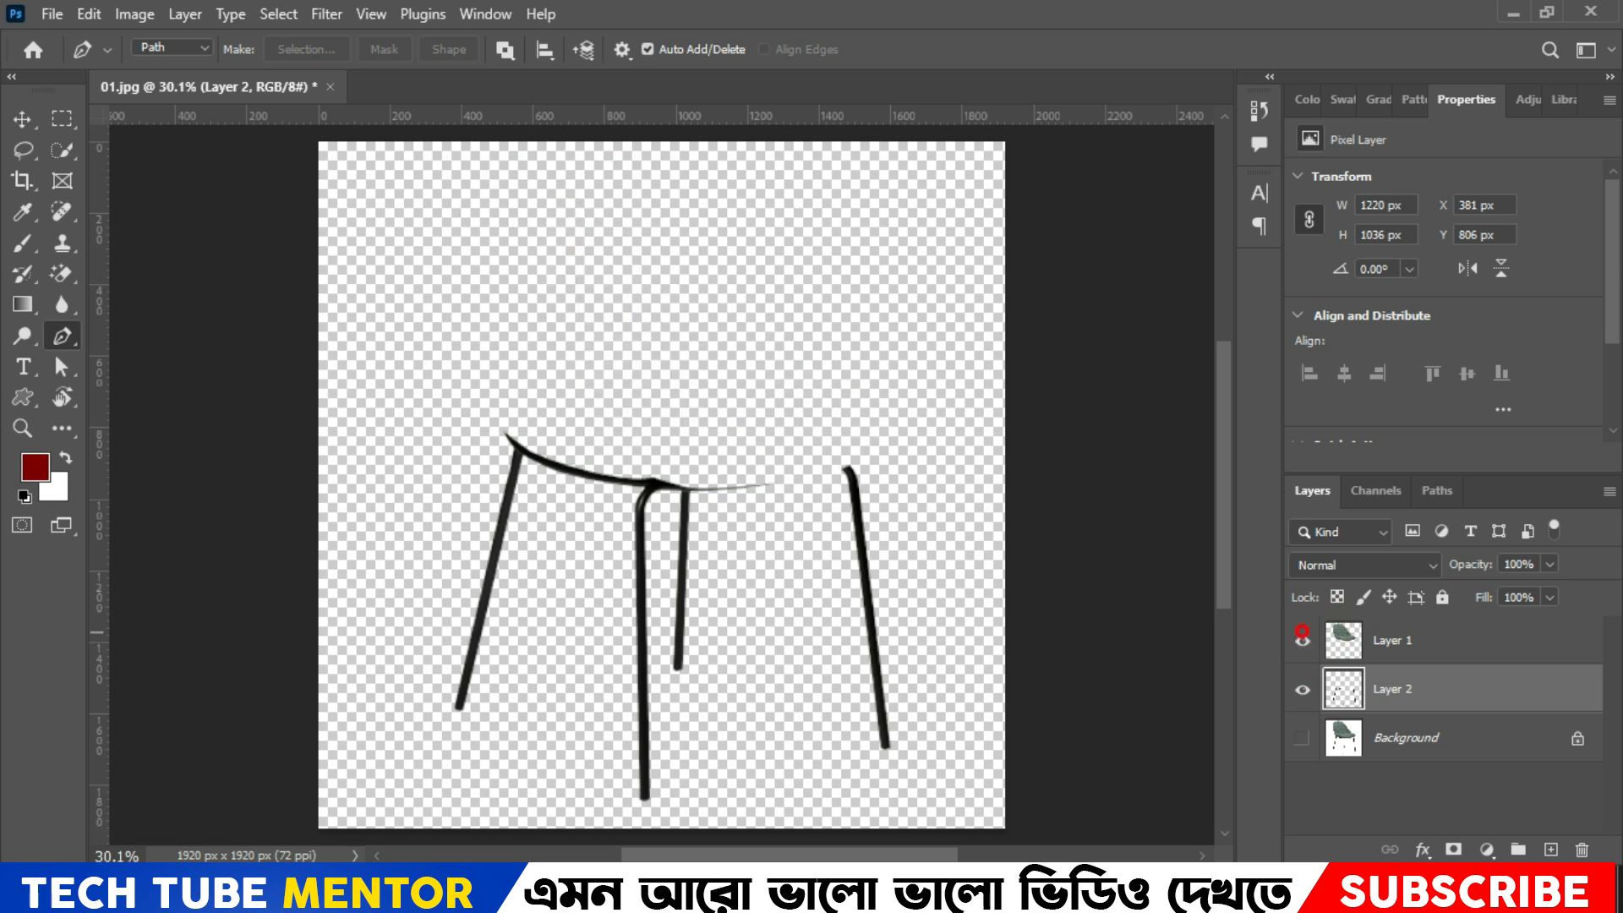
left_click(1302, 640)
Step: Recolor the chair seat on Layer 1 with Hue/Saturation, setting Hue to -180 and Saturation to +8
left_click(1415, 638)
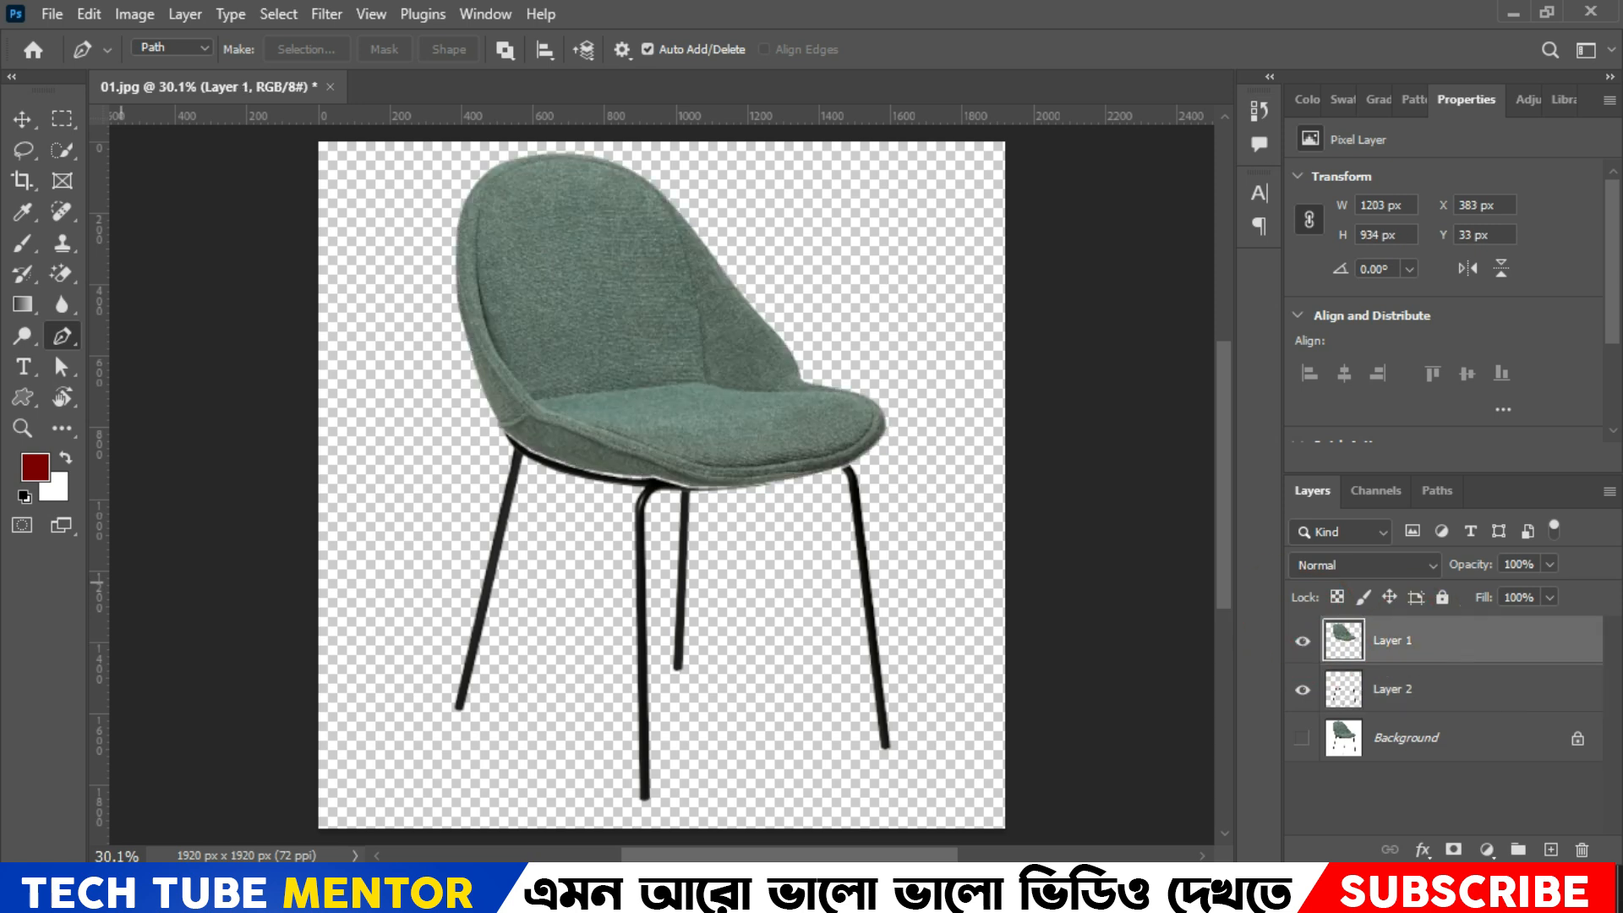
key("ctrl+u")
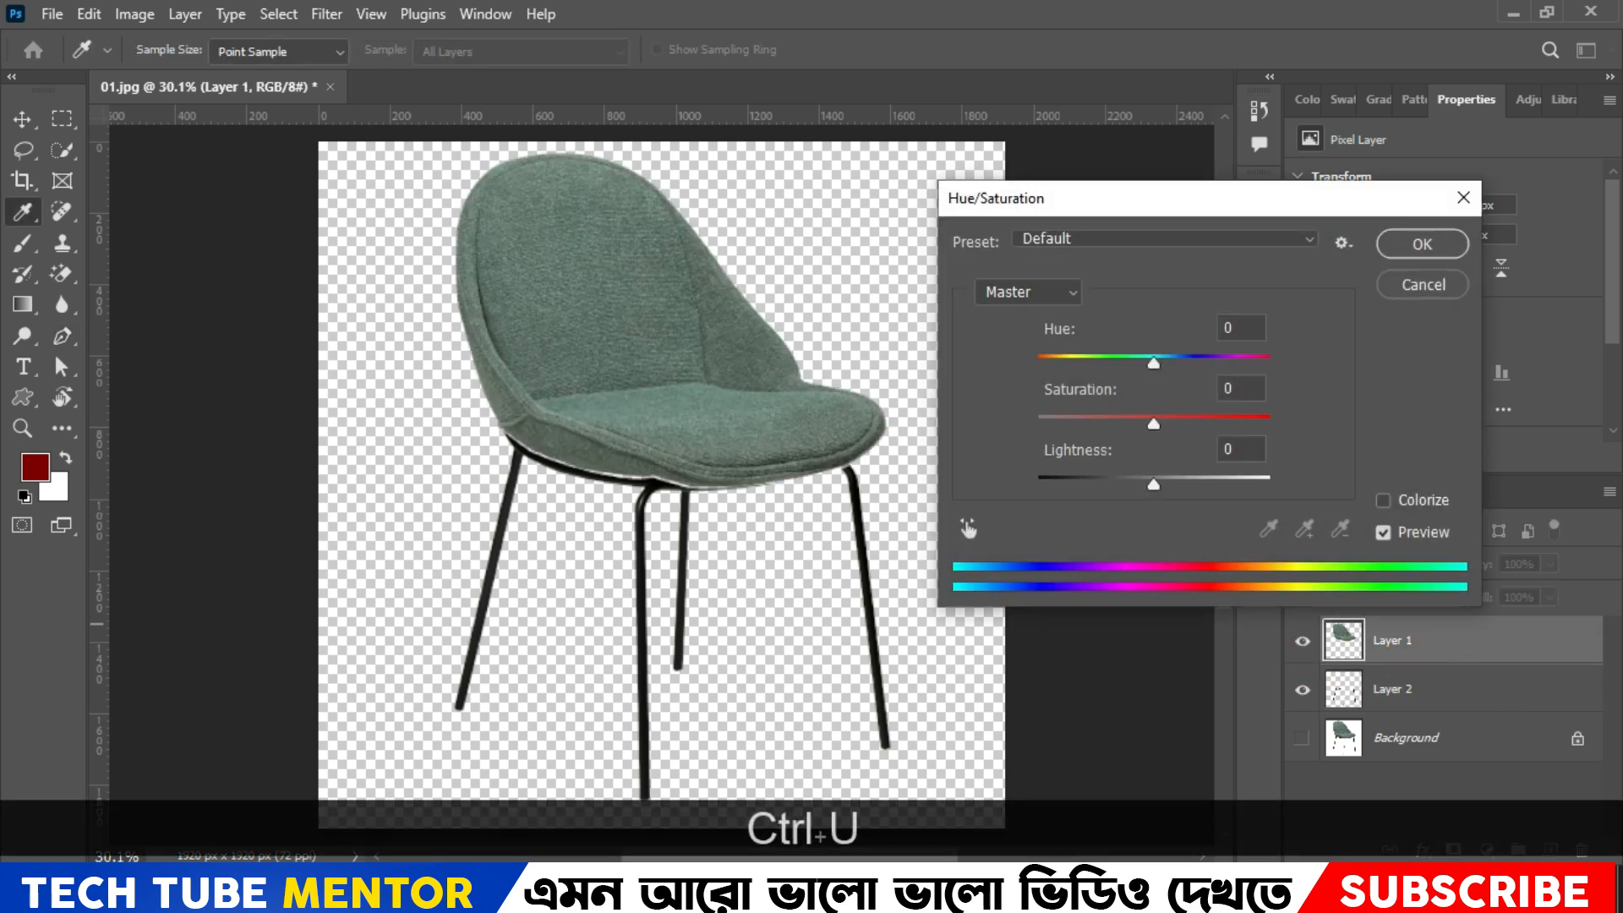
left_click_drag(1154, 363, 972, 368)
mouse_move(1153, 423)
left_mouse_down()
mouse_move(1270, 424)
mouse_move(1044, 423)
mouse_move(1137, 424)
left_mouse_up()
left_click_drag(1167, 362, 1110, 363)
left_click_drag(1137, 423, 1163, 423)
left_click_drag(1110, 363, 1035, 363)
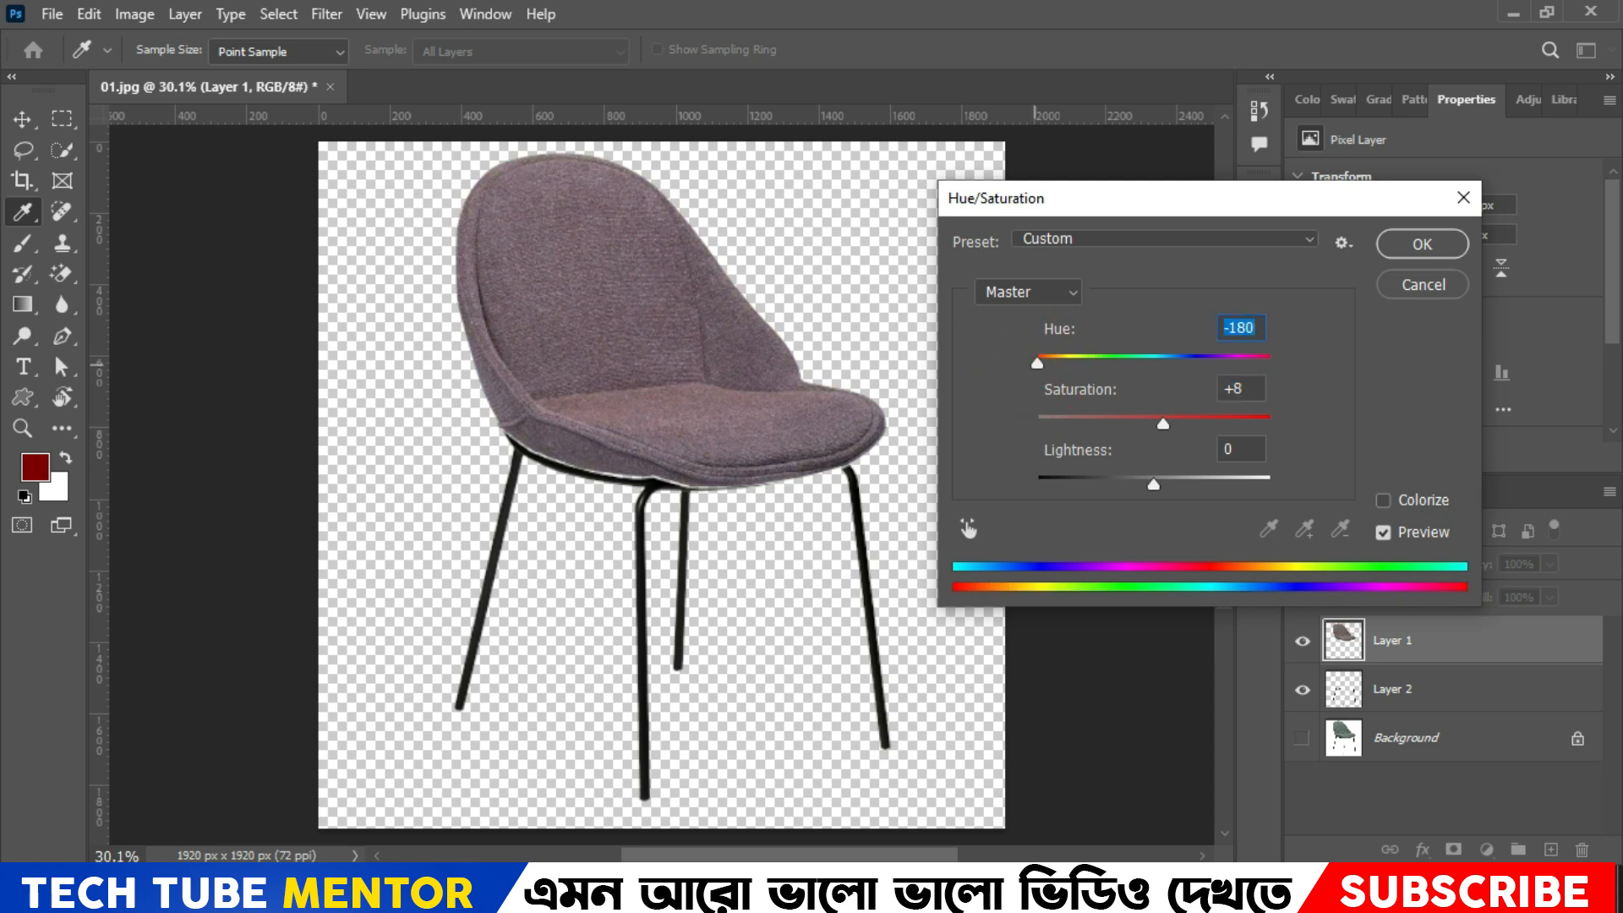
left_click(1423, 244)
Step: Hide Layer 1 and colorize the chair legs on Layer 2 dark green with Hue/Saturation
left_click(1302, 639)
left_click(1437, 689)
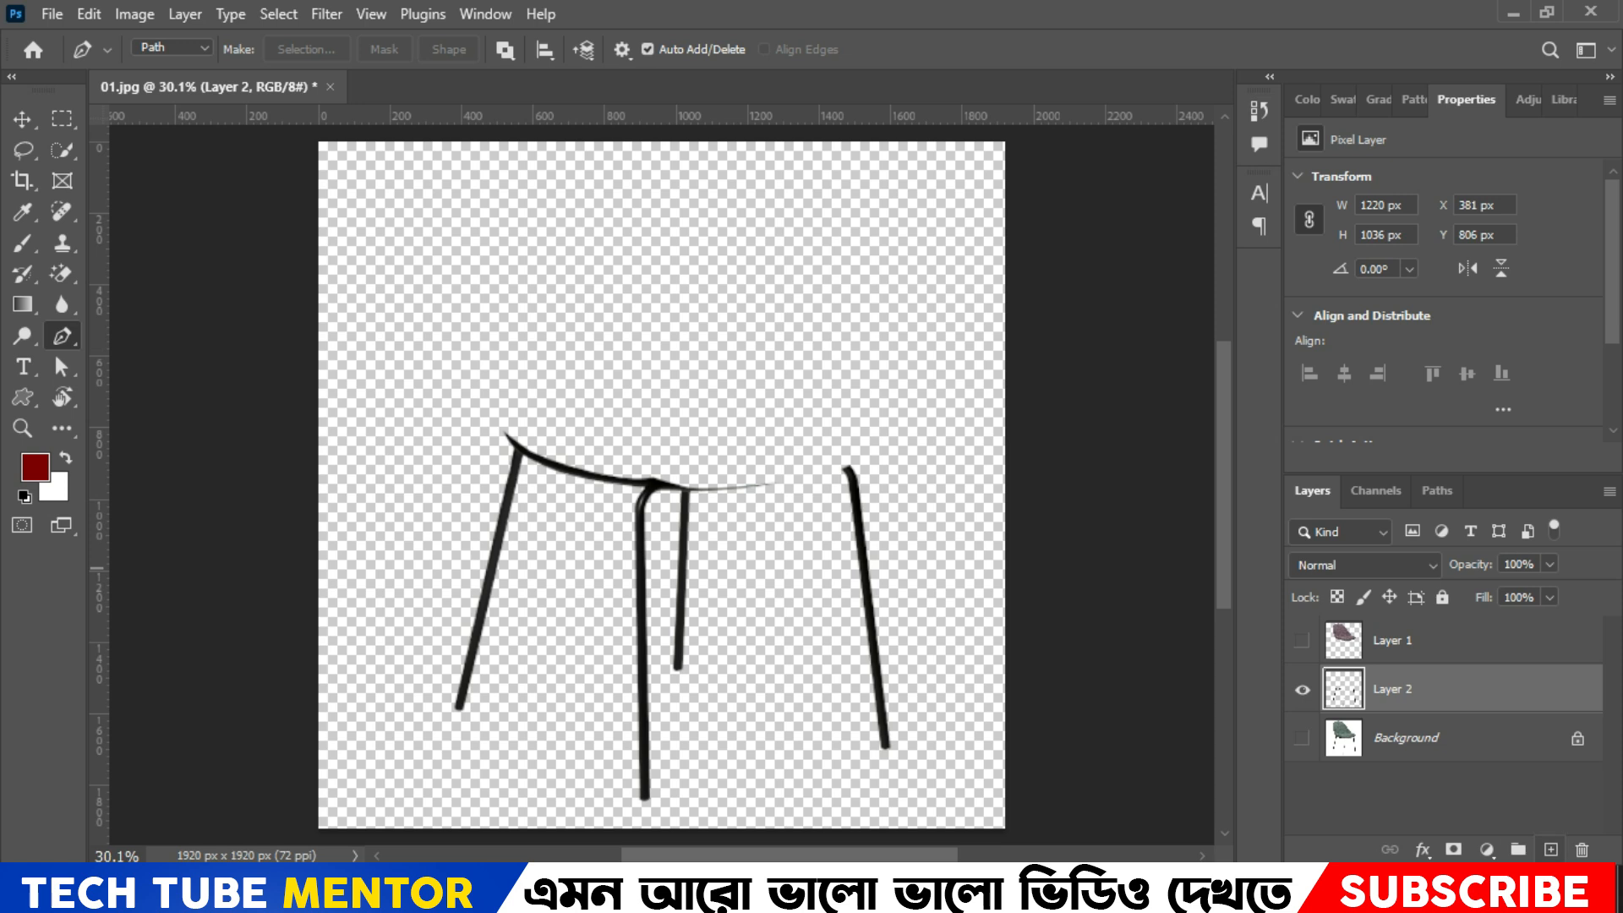
key("ctrl+u")
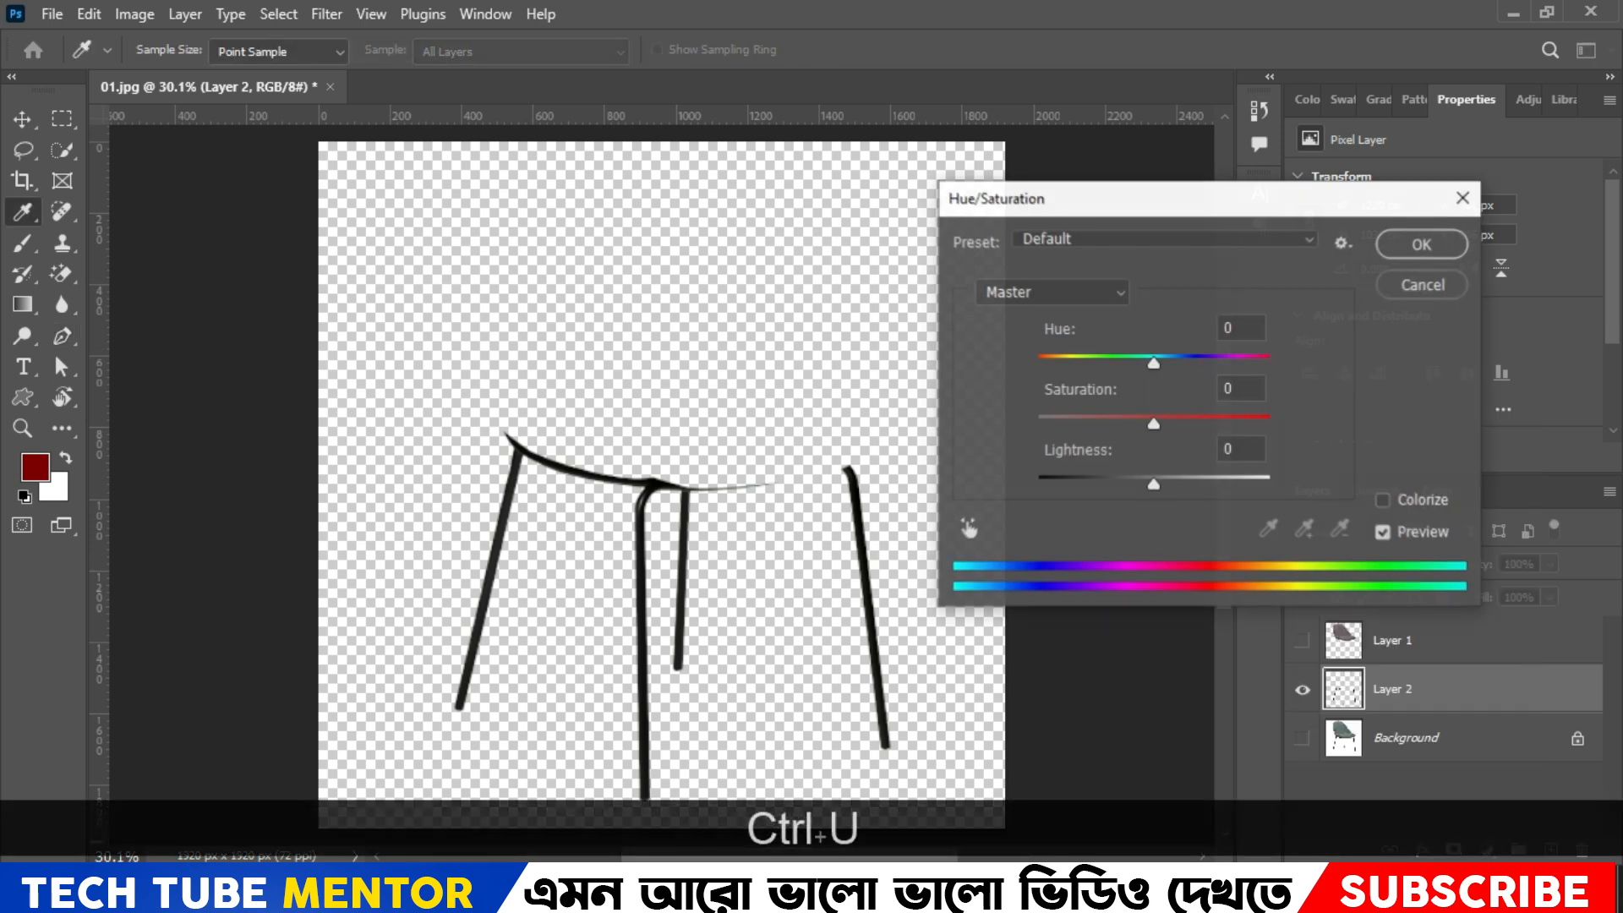
left_click(1383, 500)
left_click_drag(1038, 363, 1202, 371)
left_click_drag(1095, 423, 1141, 369)
left_click(1423, 244)
key("p")
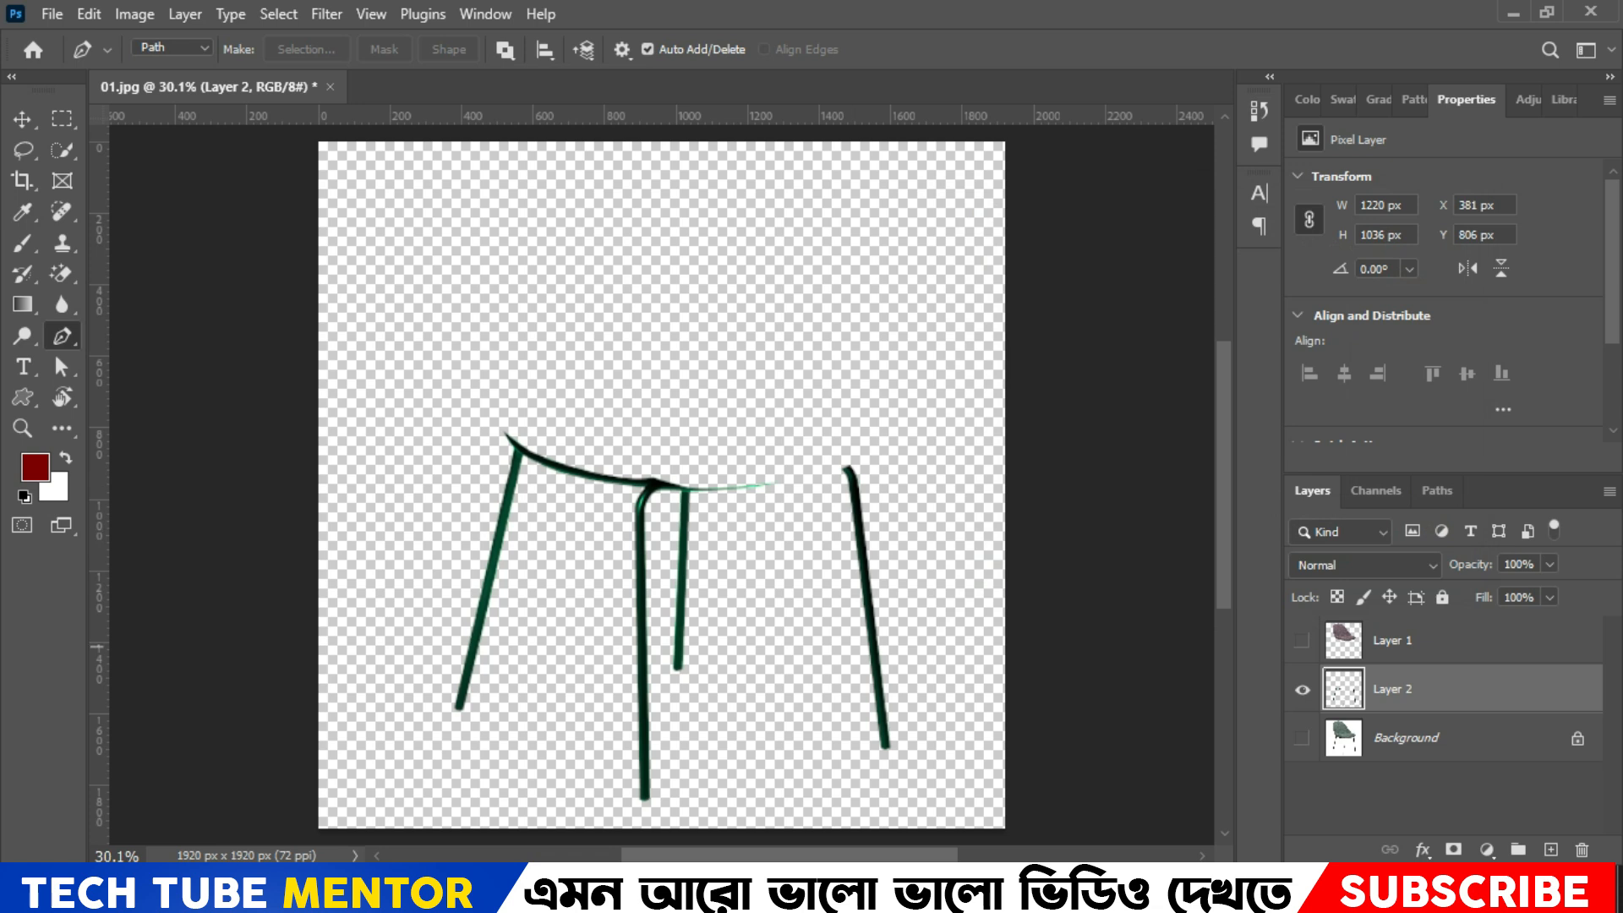
Step: Show Layer 1 and the Background again and compare the recolored seat with the original
left_click(1302, 640)
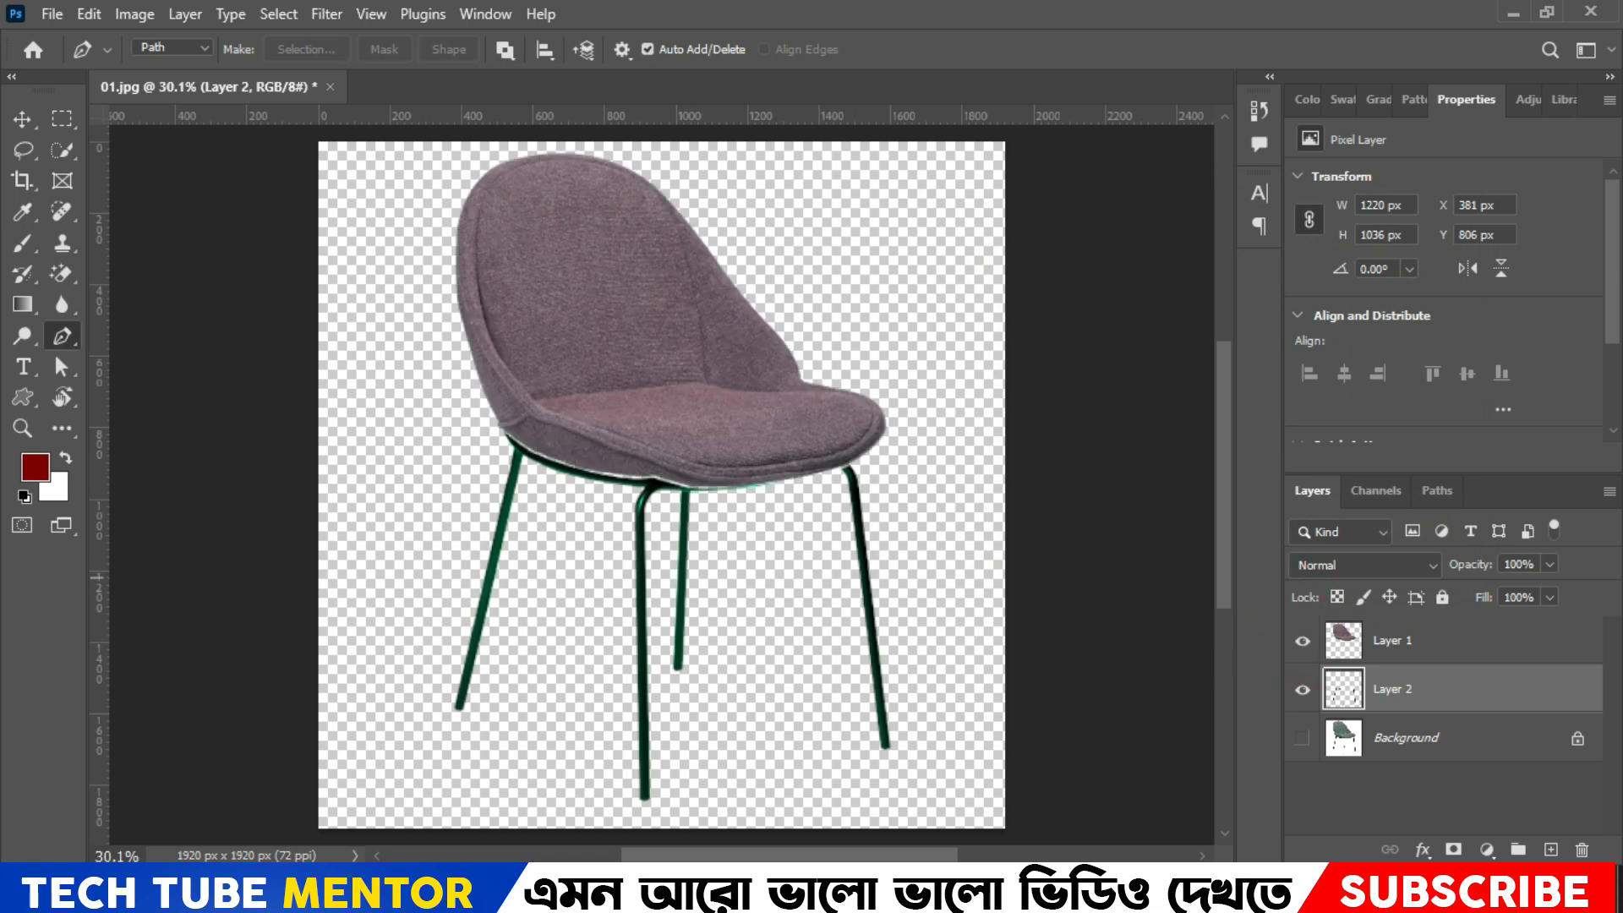
left_click(1301, 738)
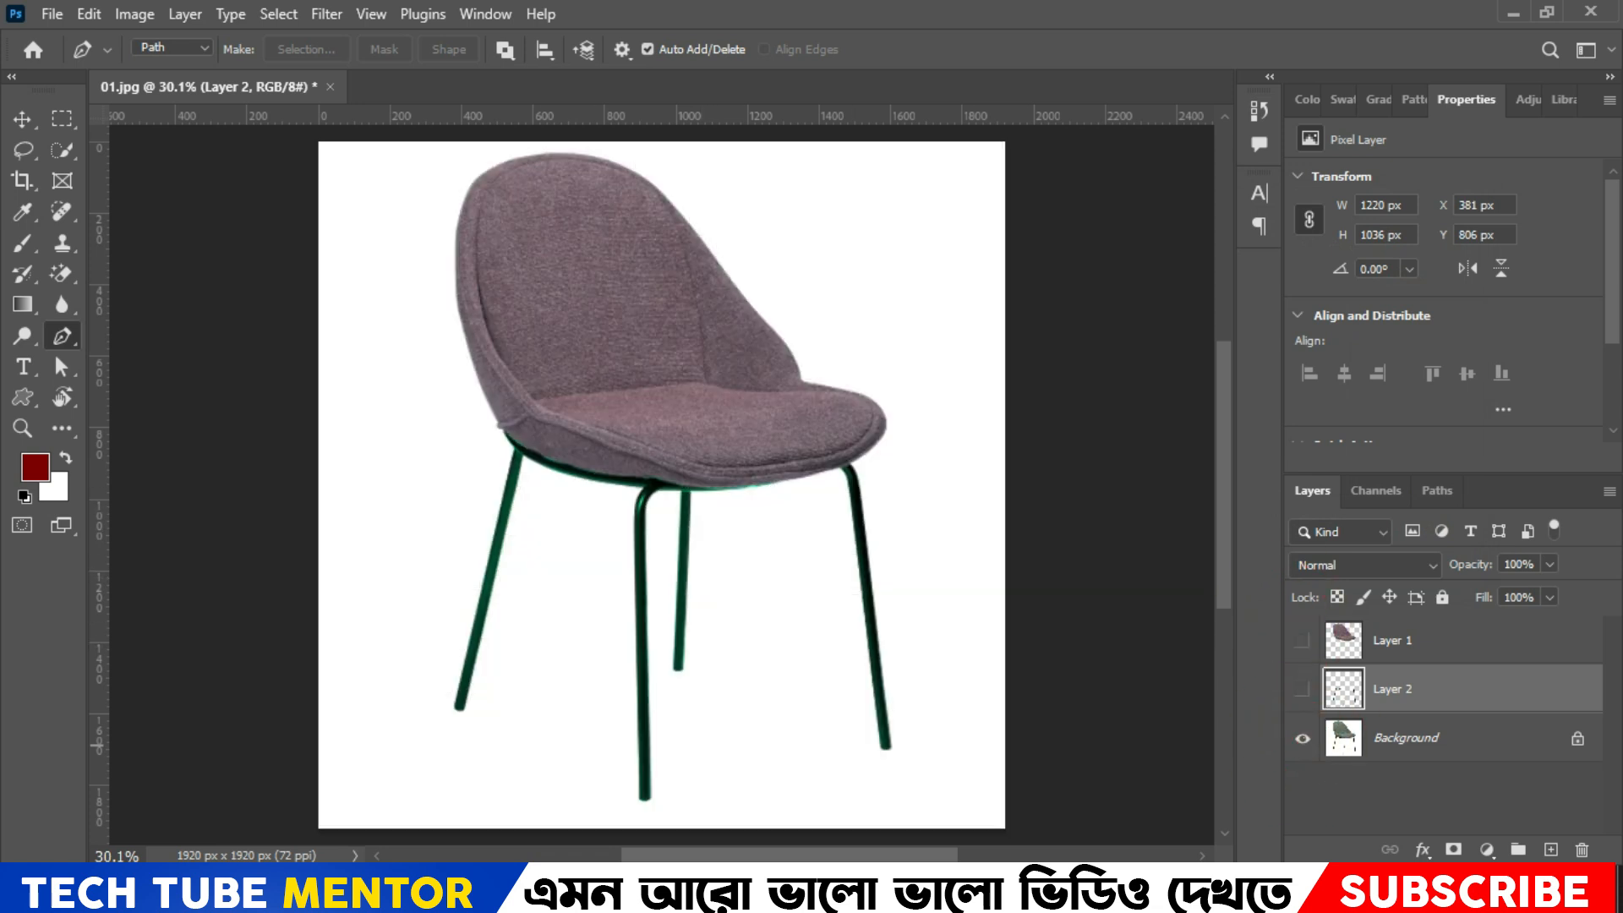
left_click(1301, 640)
left_click(1301, 640)
Step: Add a new empty path directly below Path 2
left_click(1436, 490)
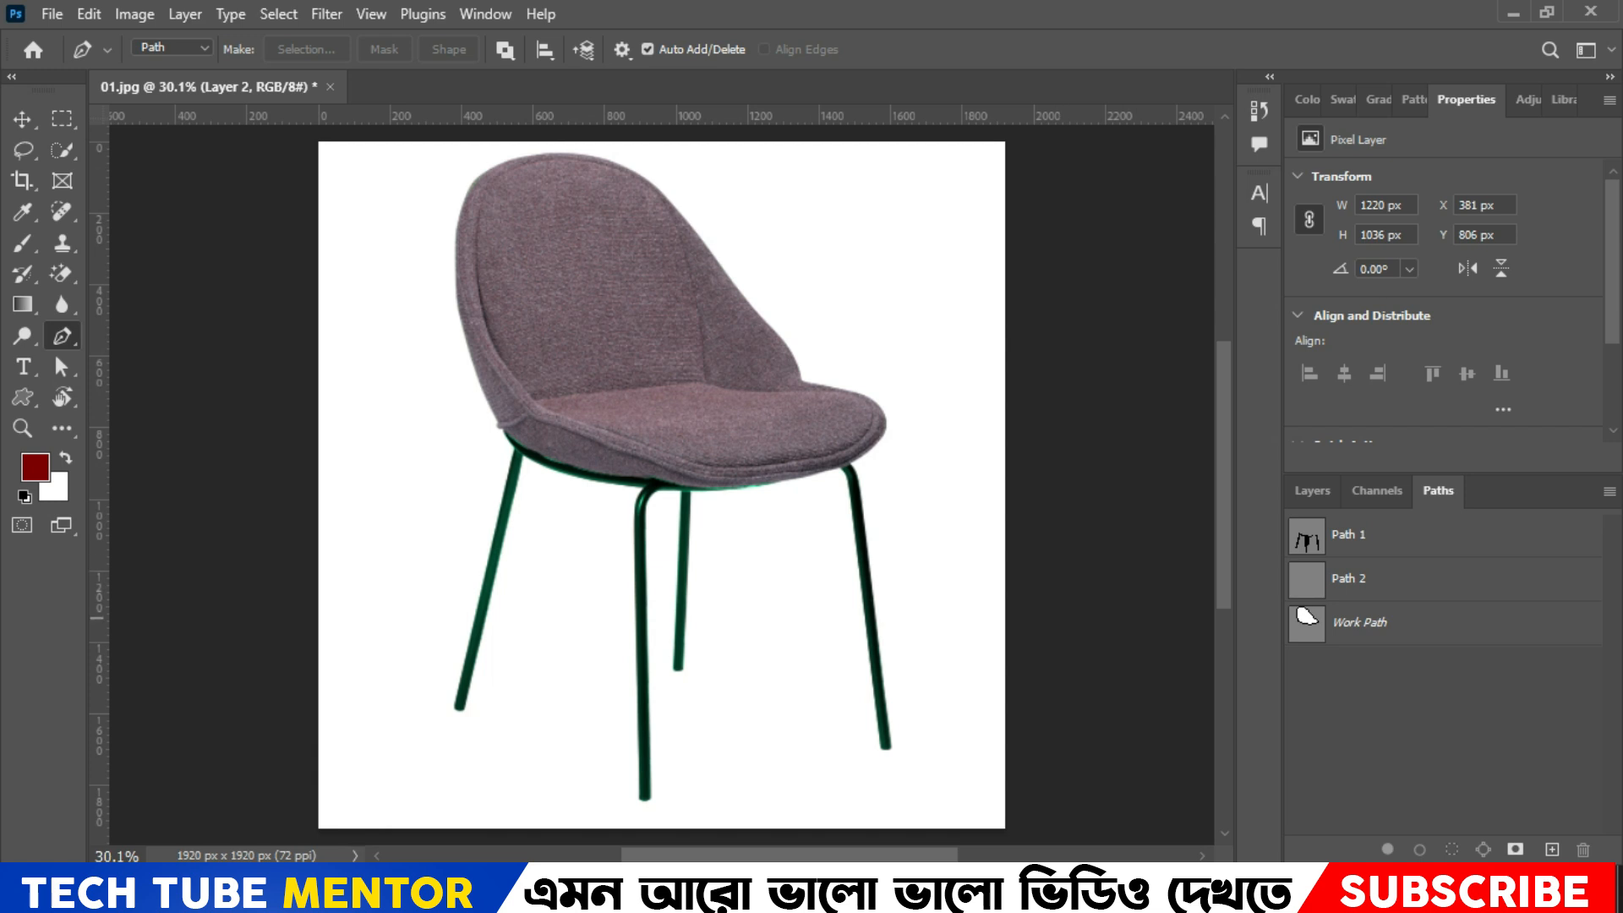
left_click(1353, 578)
left_click(1552, 849)
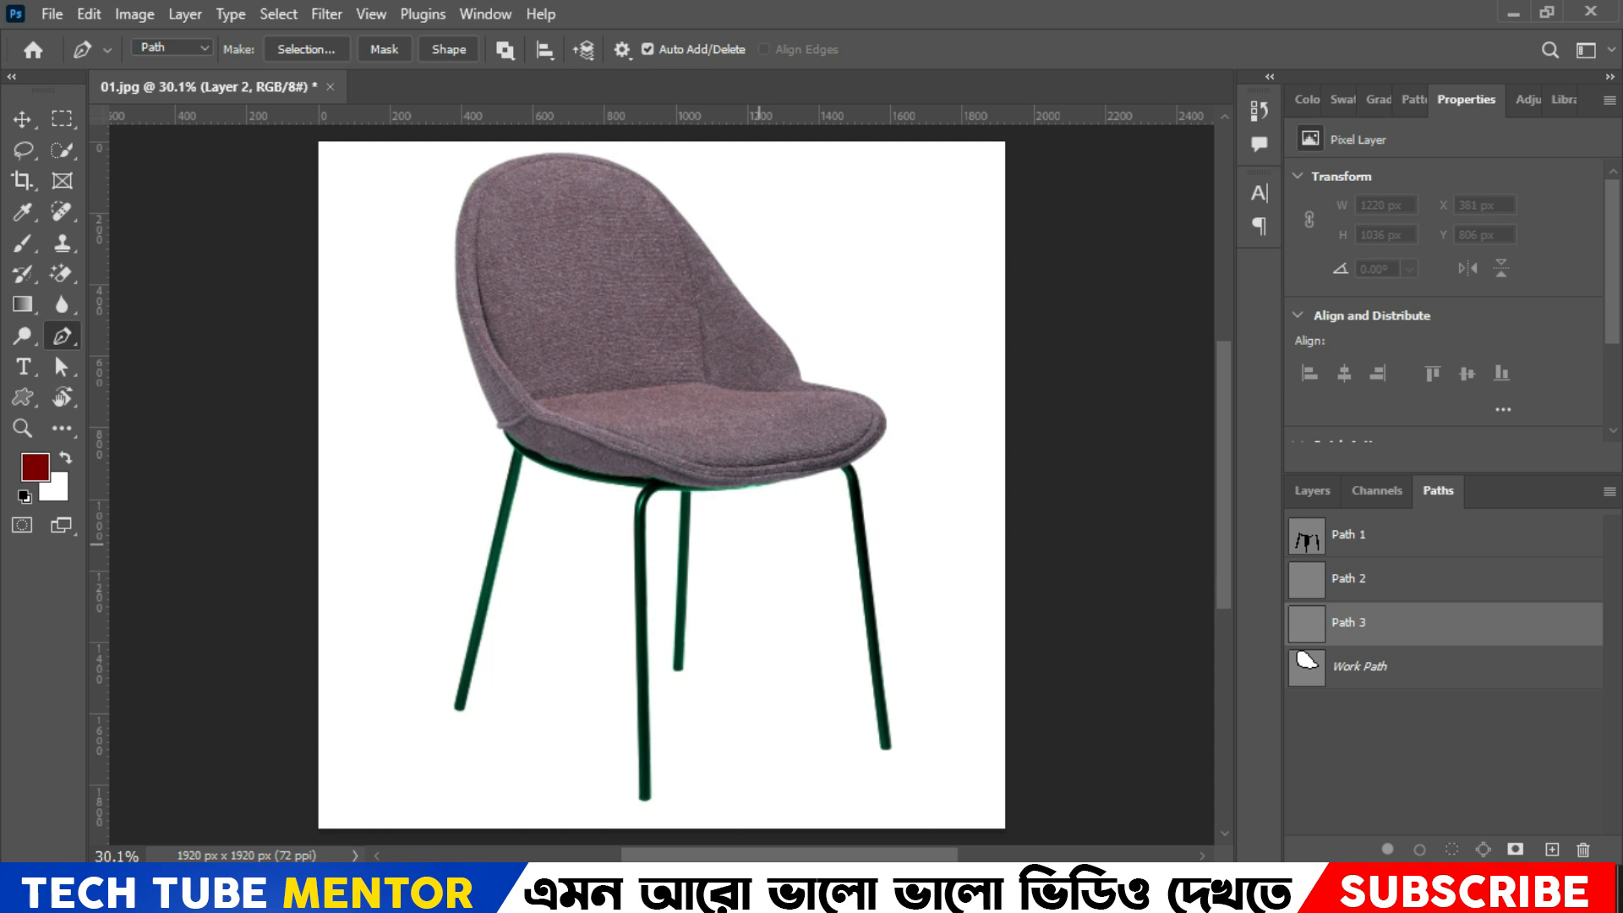
Step: Toggle Layer 2 and Layer 1 to compare the recolored legs and seat with the original, leaving Layer 1 hidden, and reopen the path list
left_click(1312, 491)
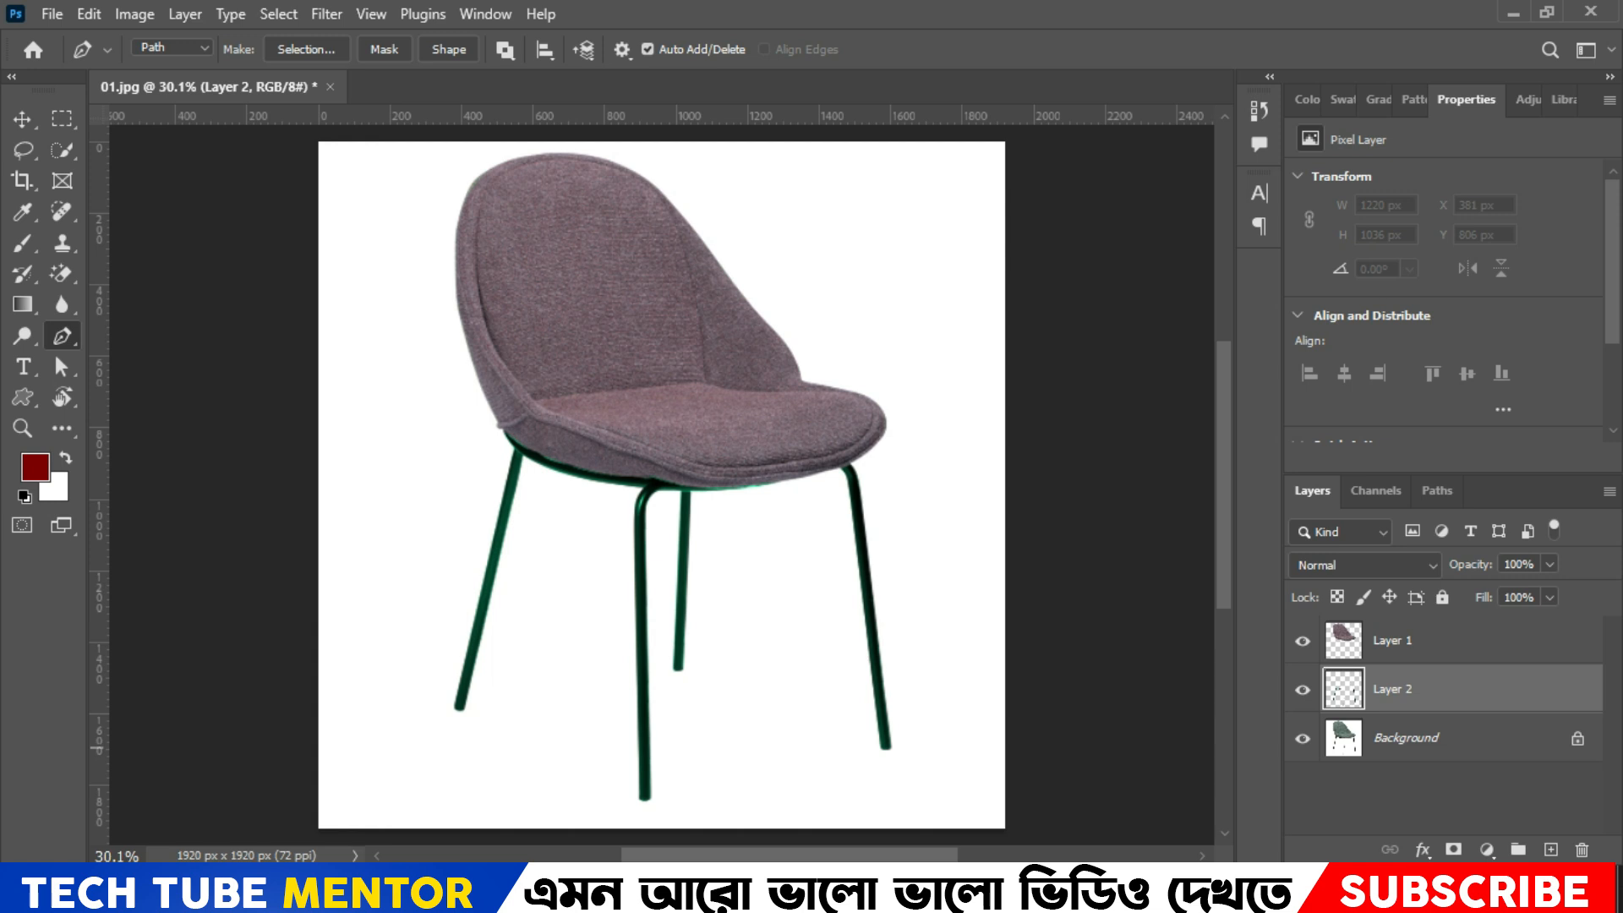
left_click(1303, 689)
left_click(1303, 689)
left_click(1303, 689)
left_click(1303, 688)
left_click(1303, 640)
left_click(1303, 639)
left_click(1302, 640)
left_click(1302, 640)
left_click(1302, 640)
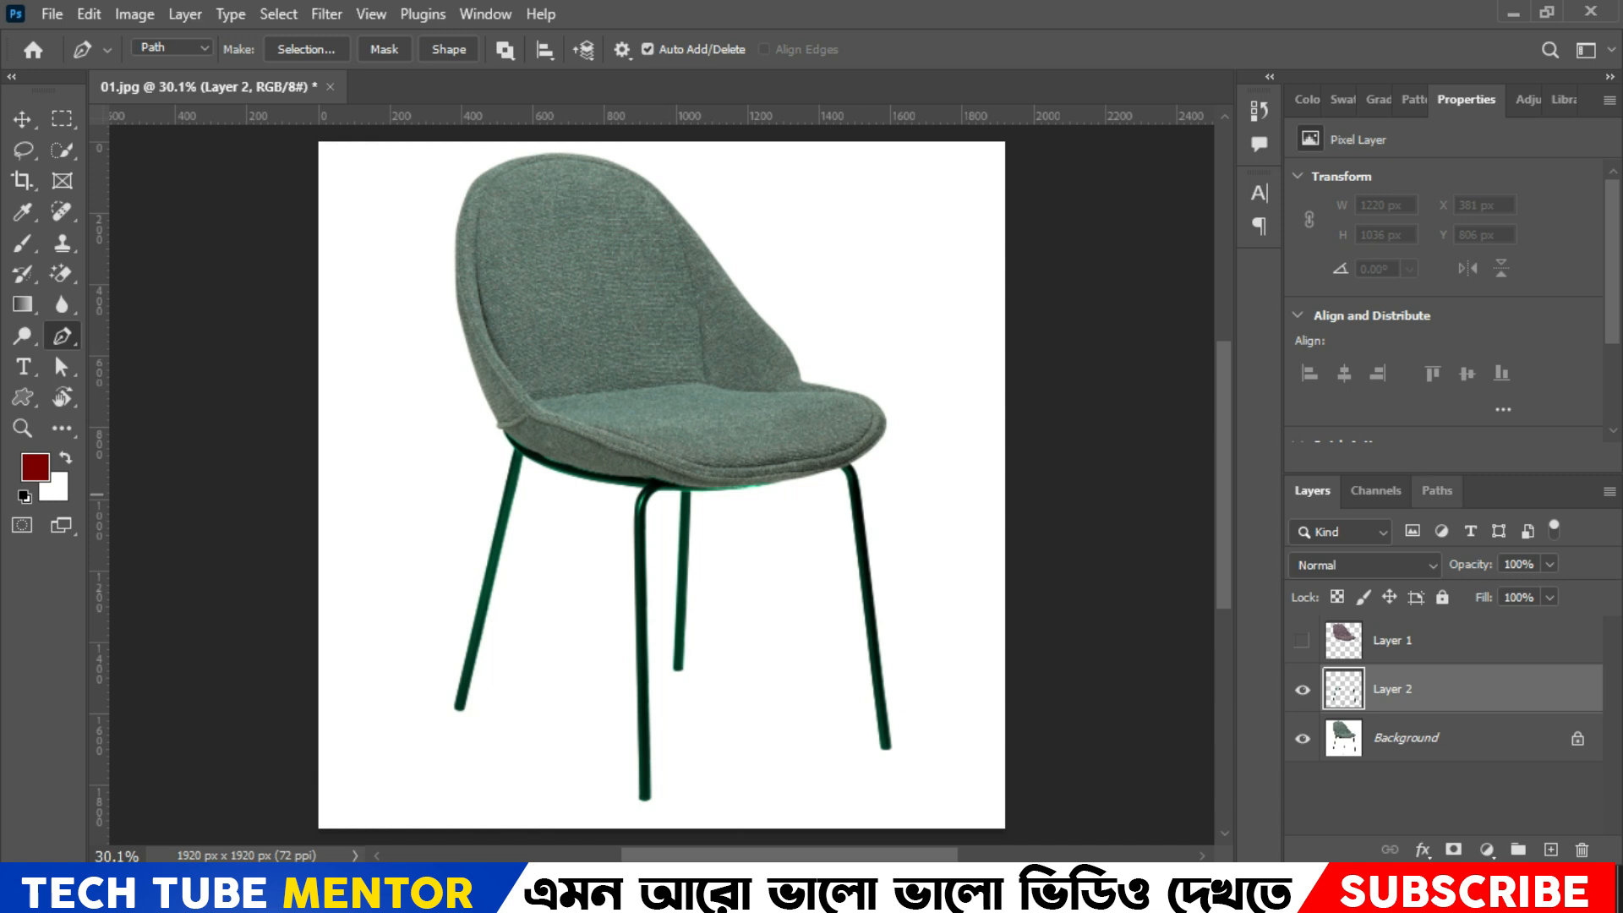
left_click(1437, 490)
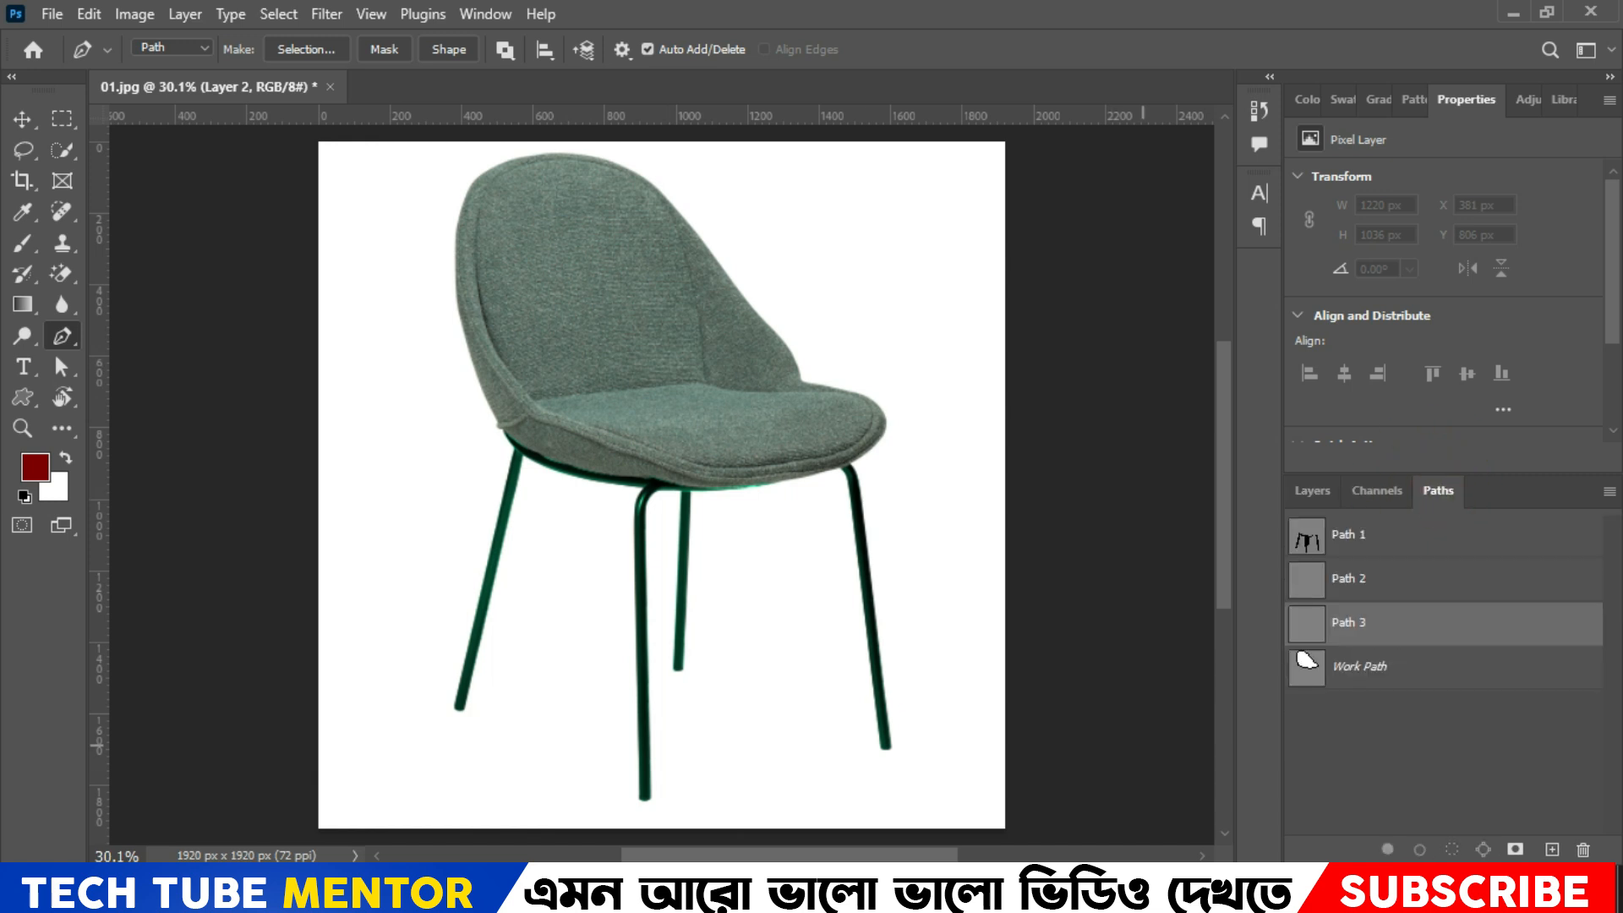